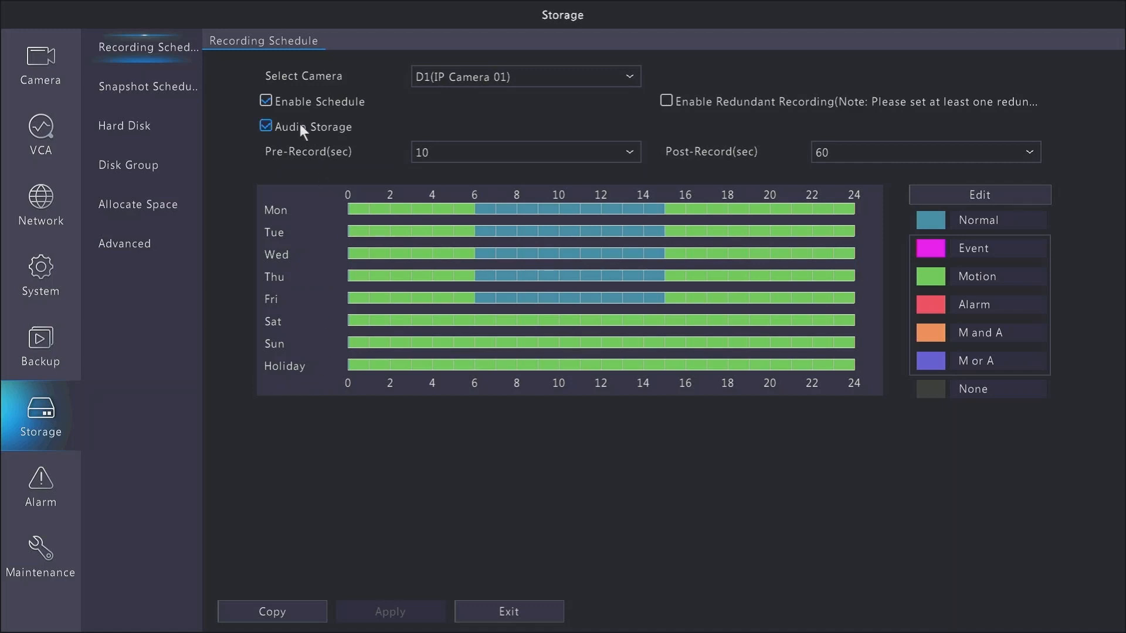
Review the schedule options and the Pre-Record and Post-Record choices, selecting 10 and 60 seconds
left_click(266, 102)
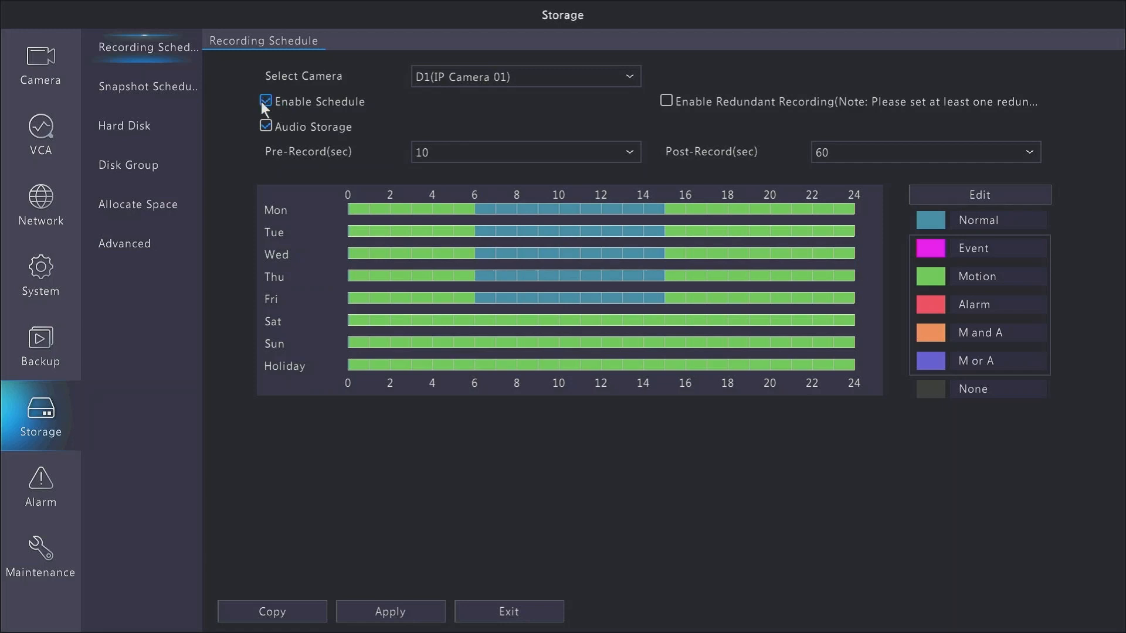
left_click(494, 152)
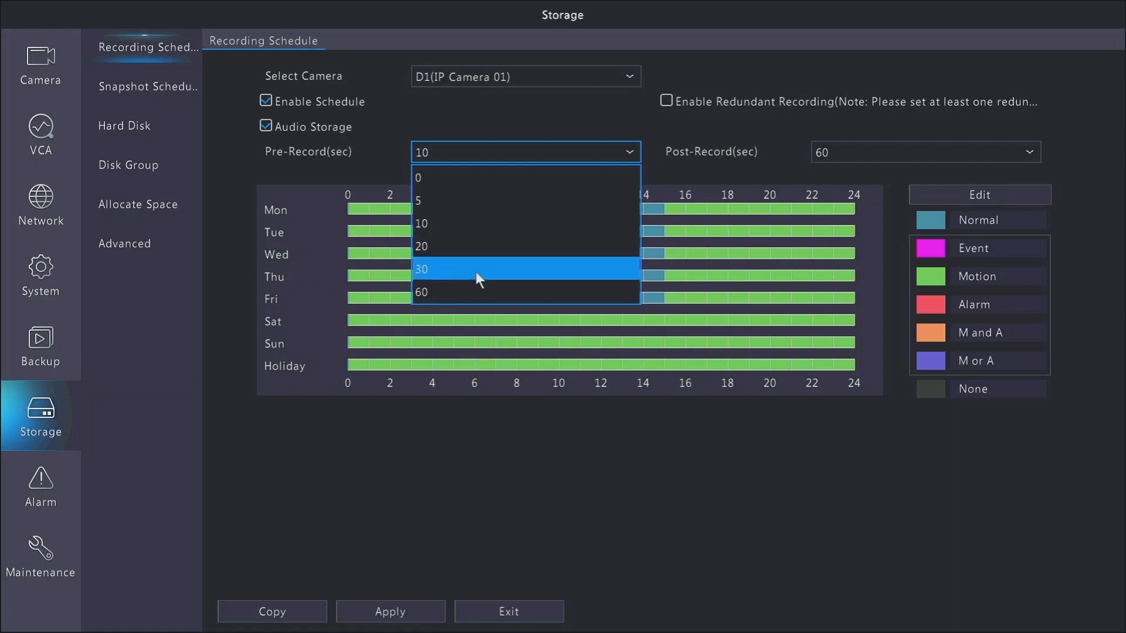
left_click(461, 231)
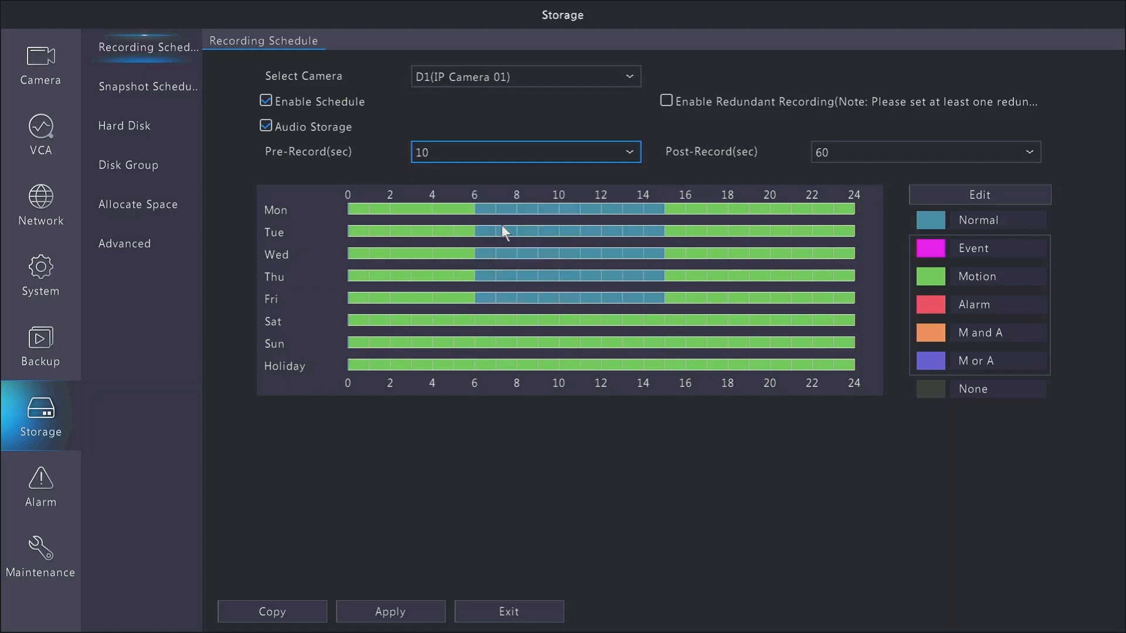
left_click(844, 162)
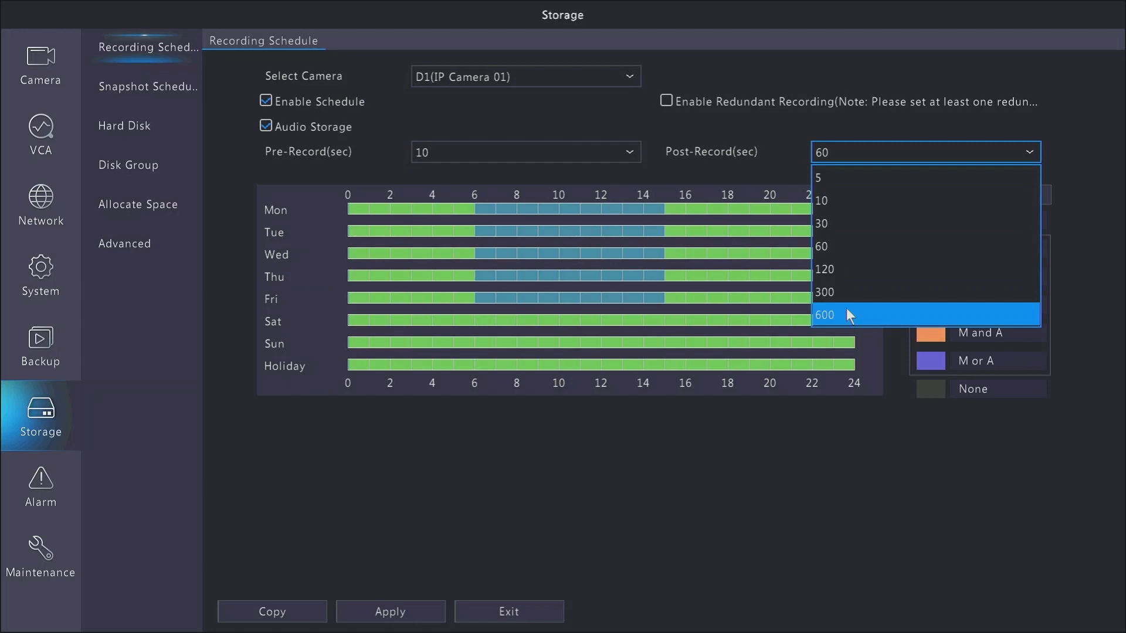
left_click(825, 247)
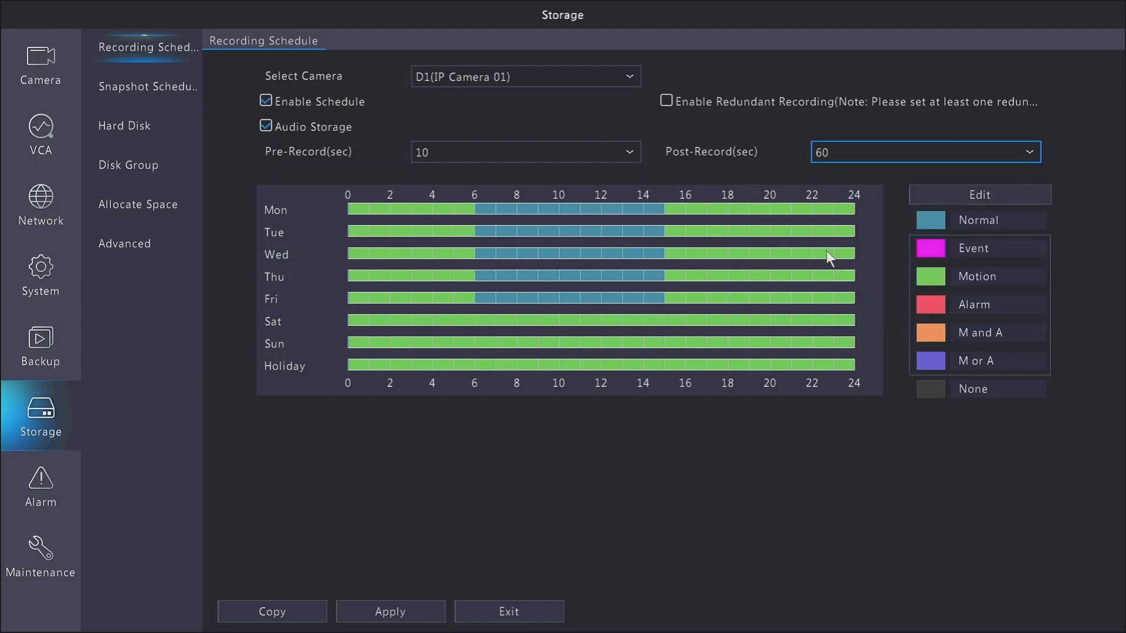
Paint the entire weekly recording schedule with the Motion recording type
left_click(934, 219)
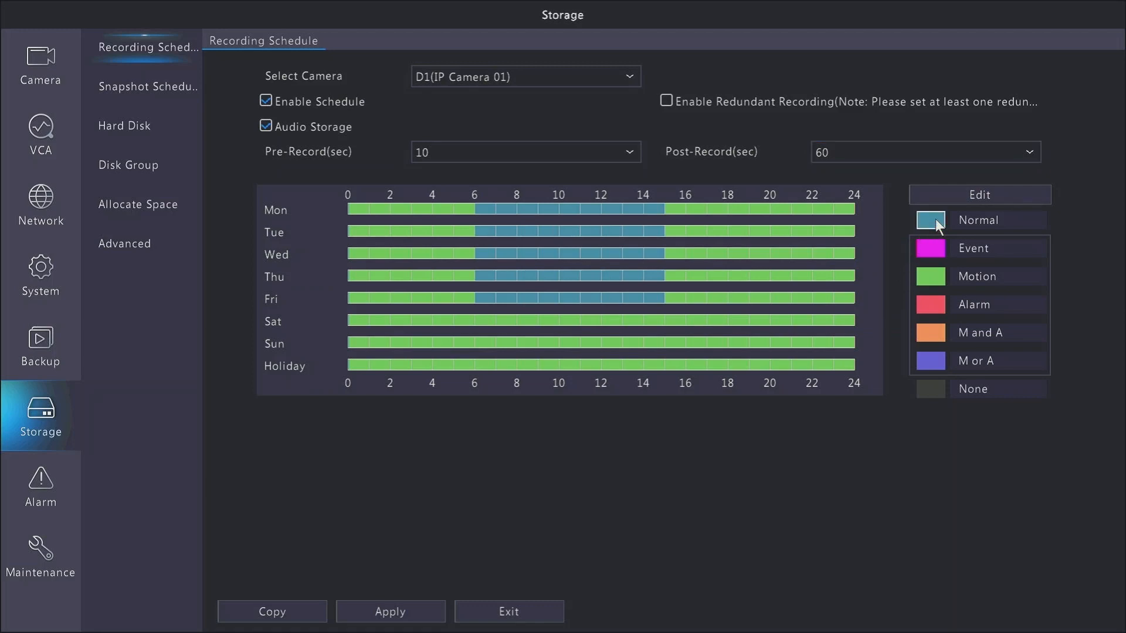
left_click(938, 255)
left_click_drag(362, 206, 844, 371)
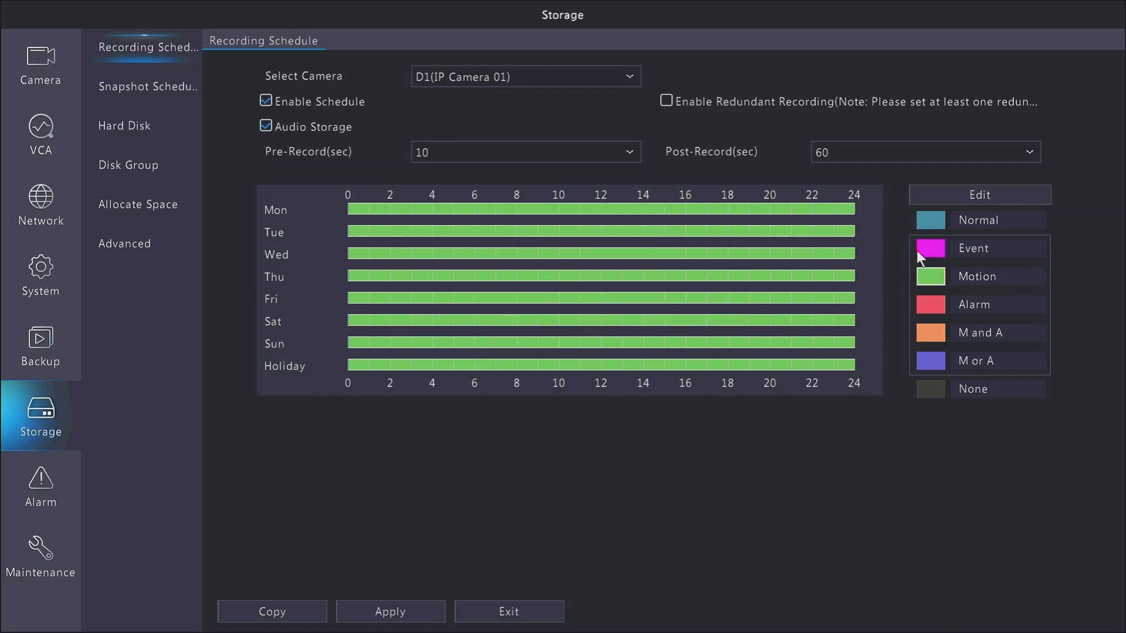
Paint the whole schedule Normal, then mark 0–6 and 16–24 as Motion recording on every day
left_click(930, 222)
left_click_drag(360, 210, 848, 376)
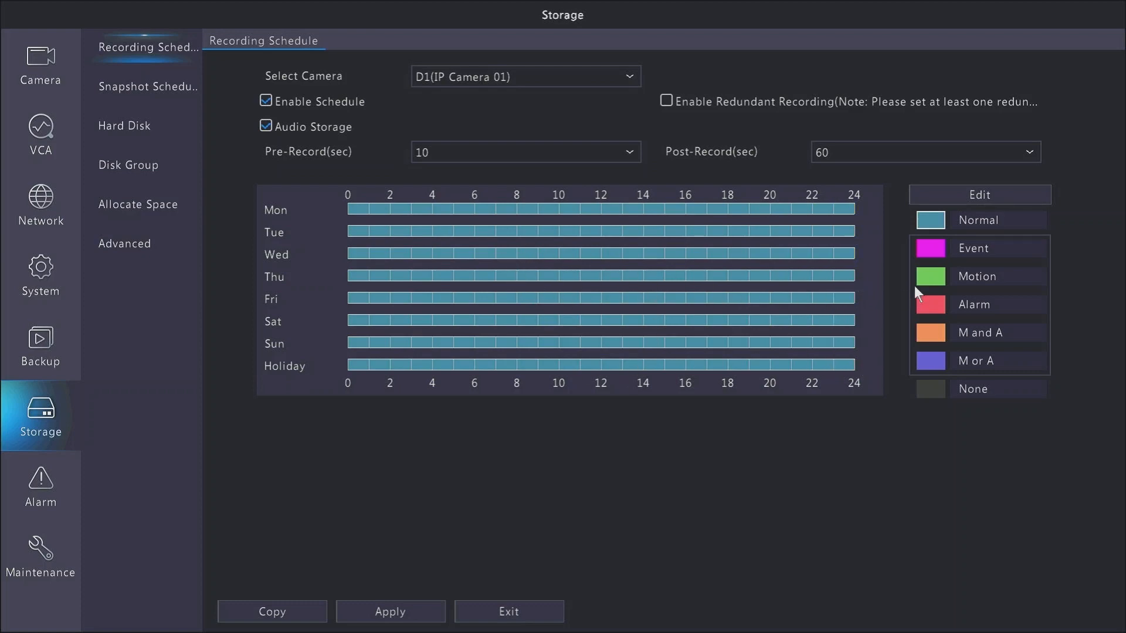
left_click(920, 284)
mouse_move(471, 215)
left_mouse_down()
mouse_move(467, 274)
mouse_move(412, 404)
left_mouse_up()
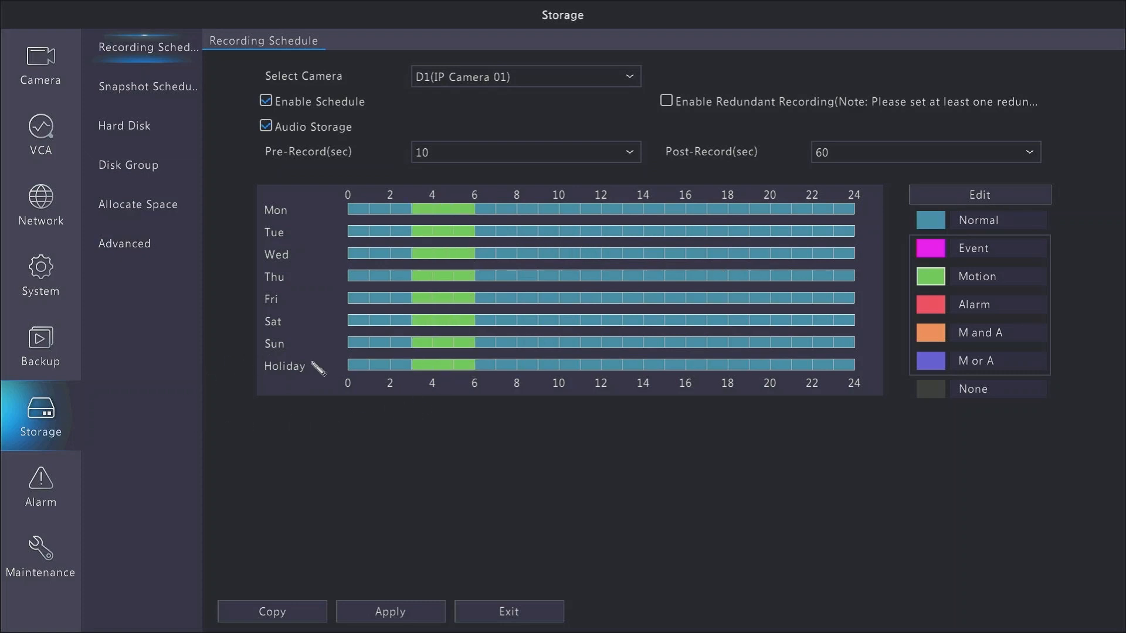
left_click_drag(317, 368, 360, 362)
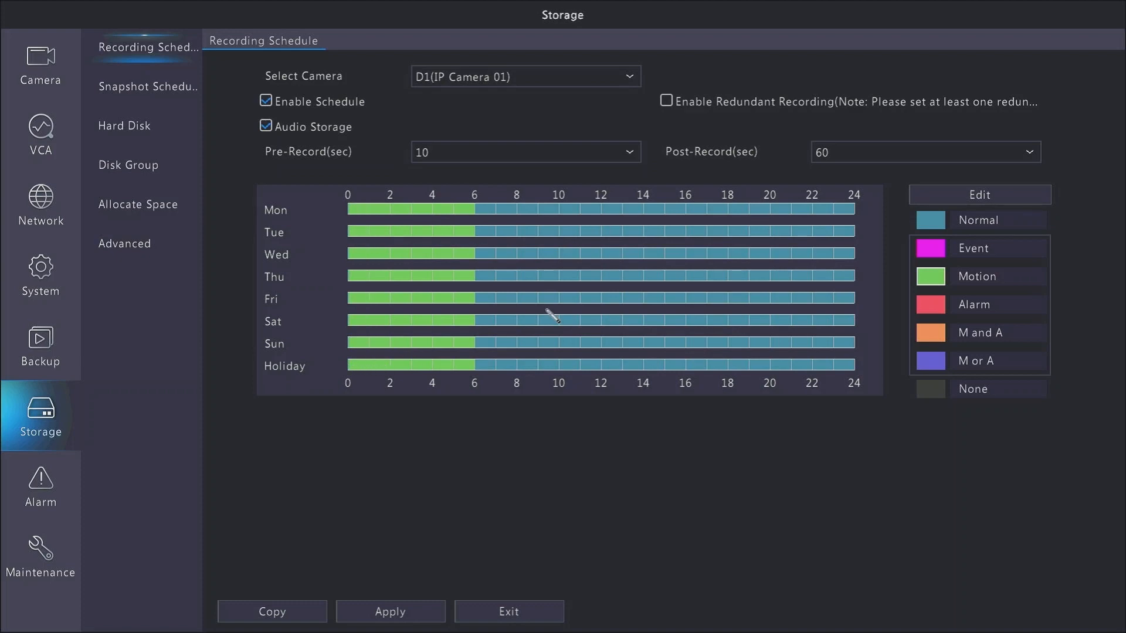
mouse_move(702, 212)
left_mouse_down()
mouse_move(749, 369)
mouse_move(850, 352)
mouse_move(864, 378)
left_mouse_up()
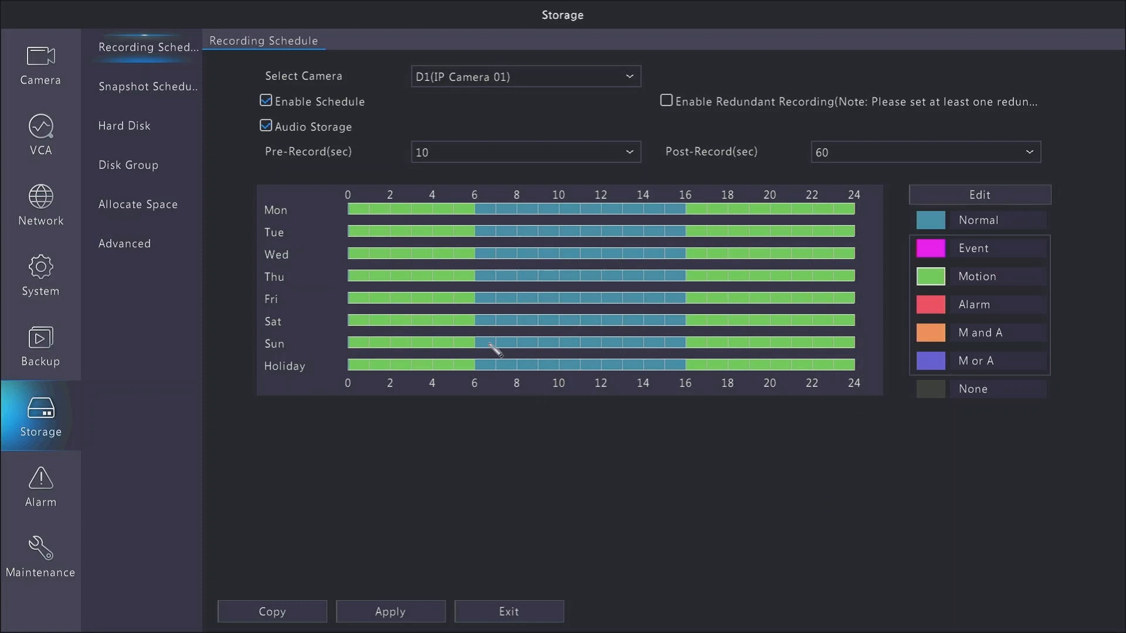
Extend Motion recording over the 6–16 block on all days and apply the schedule
left_click_drag(493, 346, 726, 364)
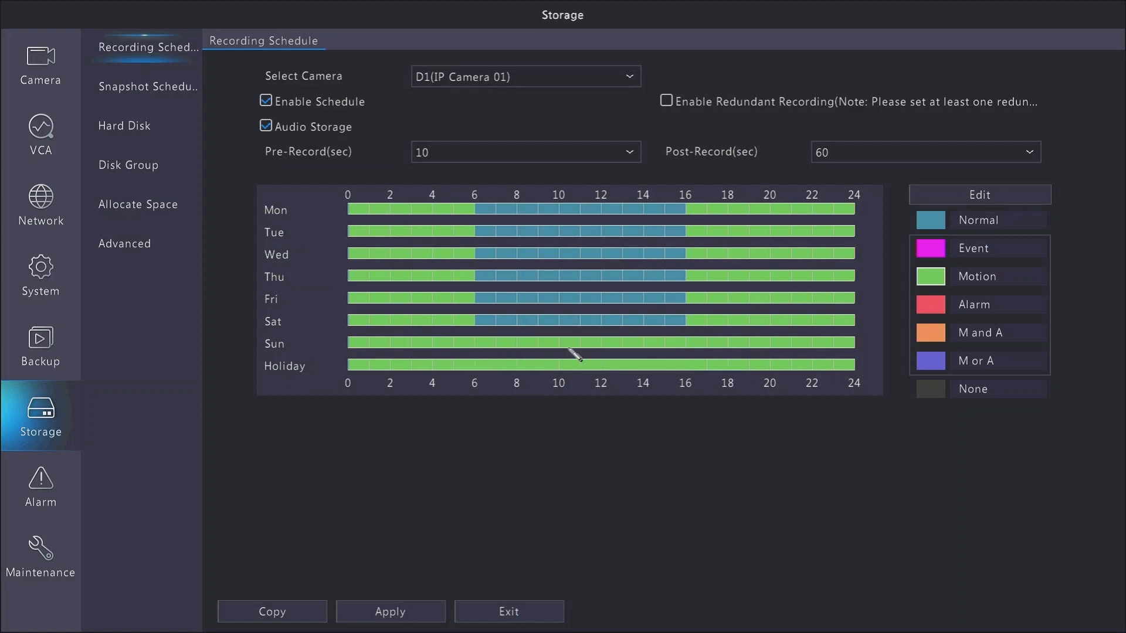
left_click_drag(488, 323, 684, 324)
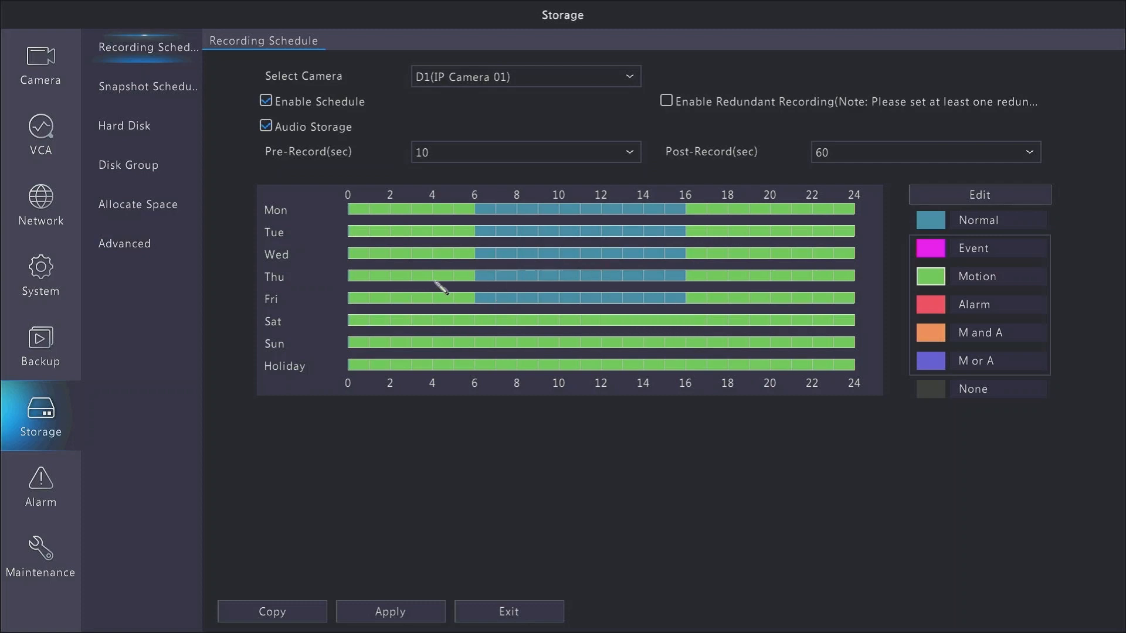
mouse_move(488, 212)
left_mouse_down()
mouse_move(616, 291)
mouse_move(675, 307)
left_mouse_up()
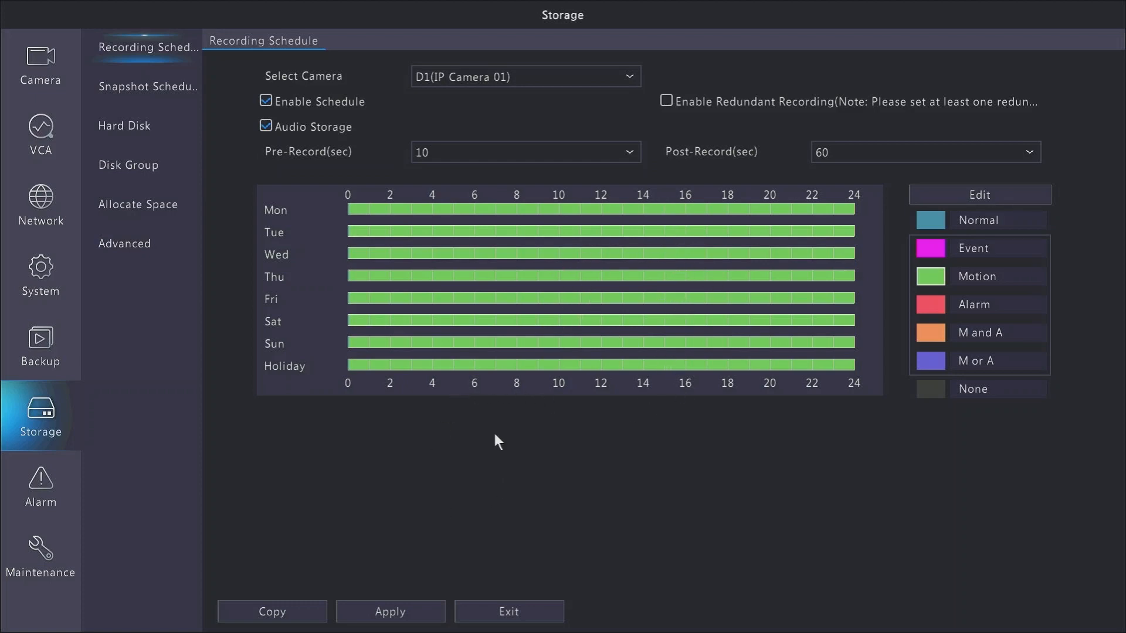
left_click(400, 609)
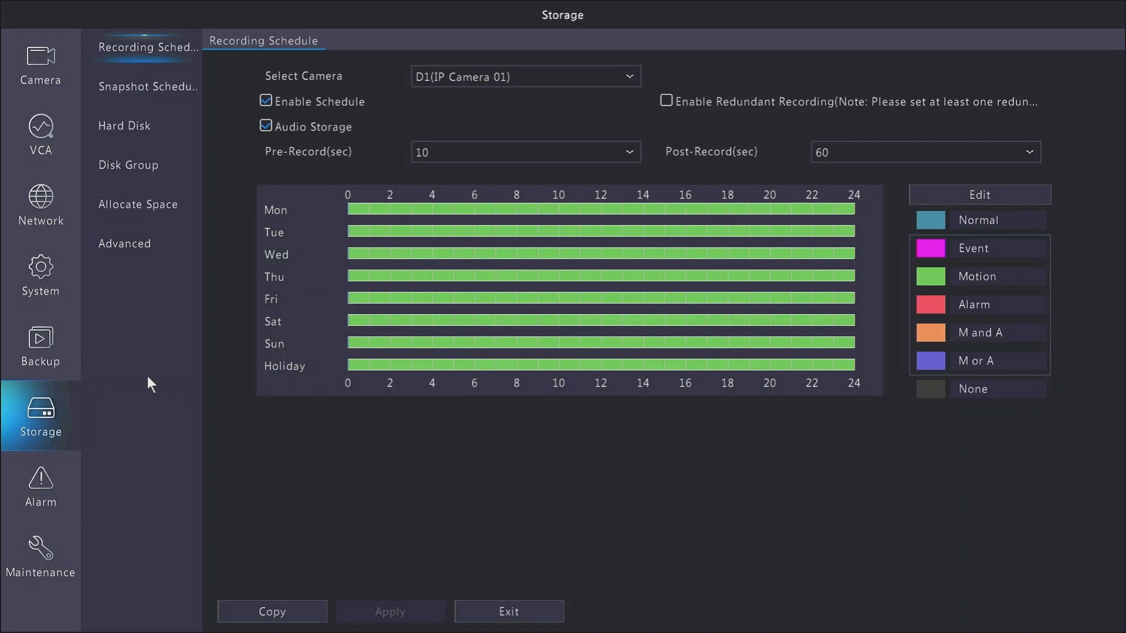
Open the Motion alarm settings for camera D1(IP Camera 01) with detection enabled
left_click(41, 477)
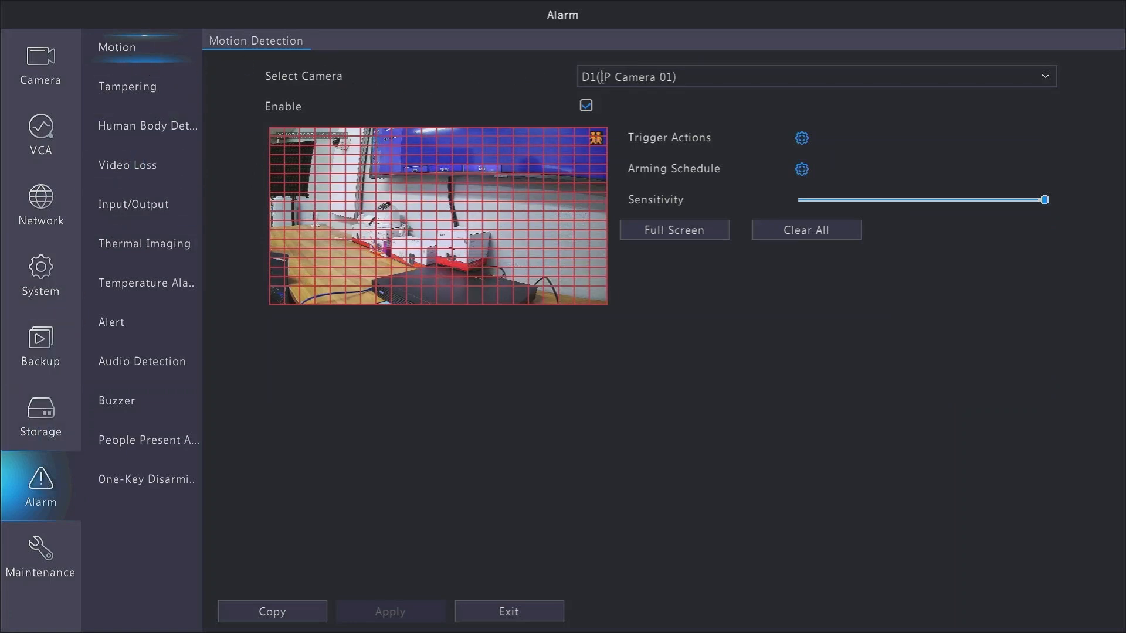
left_click(685, 78)
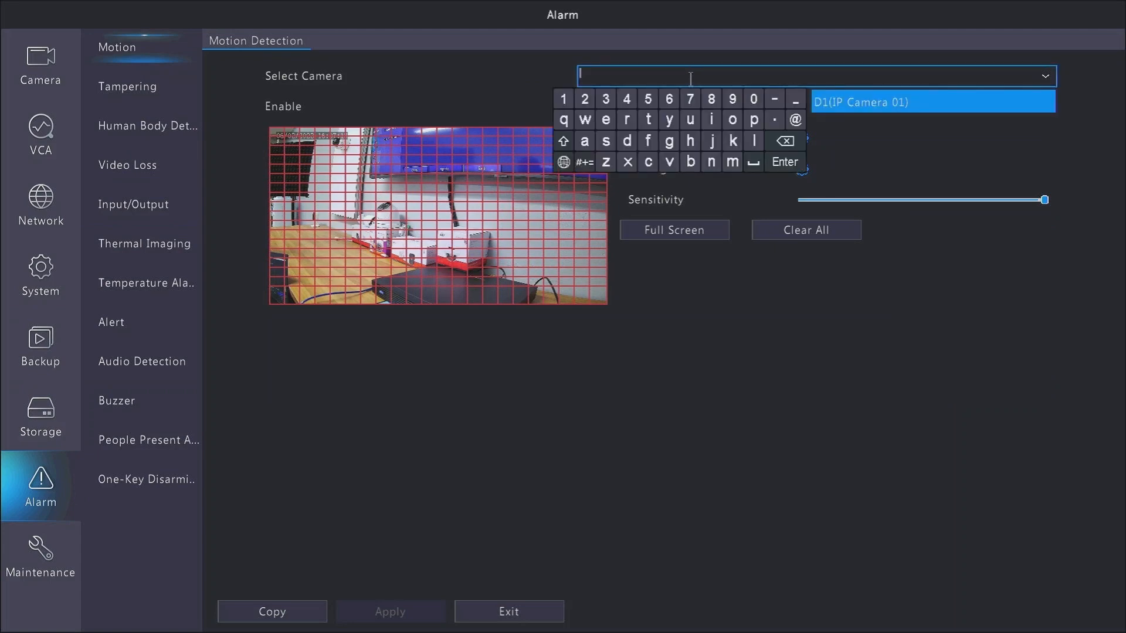
left_click(1017, 100)
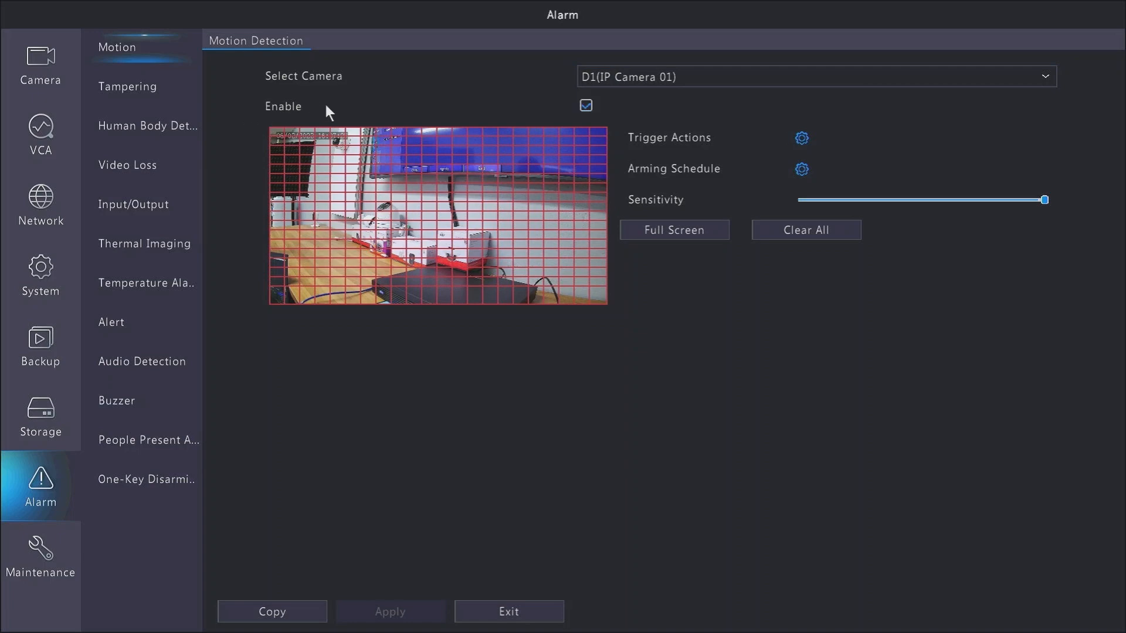
left_click(586, 106)
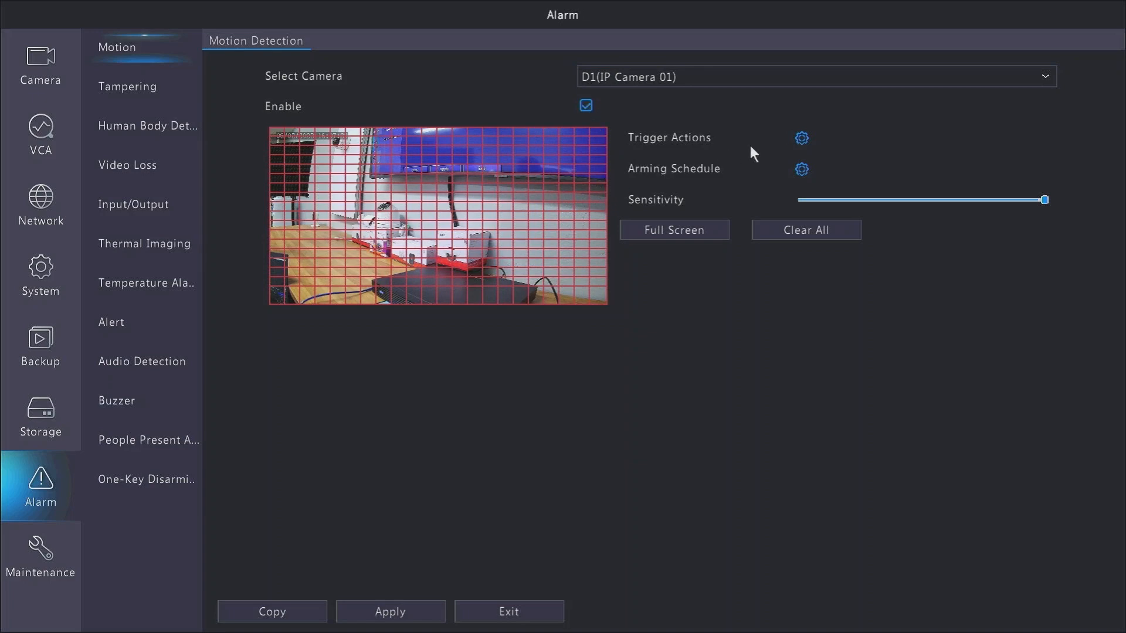
Review the motion Trigger Actions tabs (Recording, Goto Preset, Preview, Alarm Output, Snapshot) and close the dialog
left_click(798, 140)
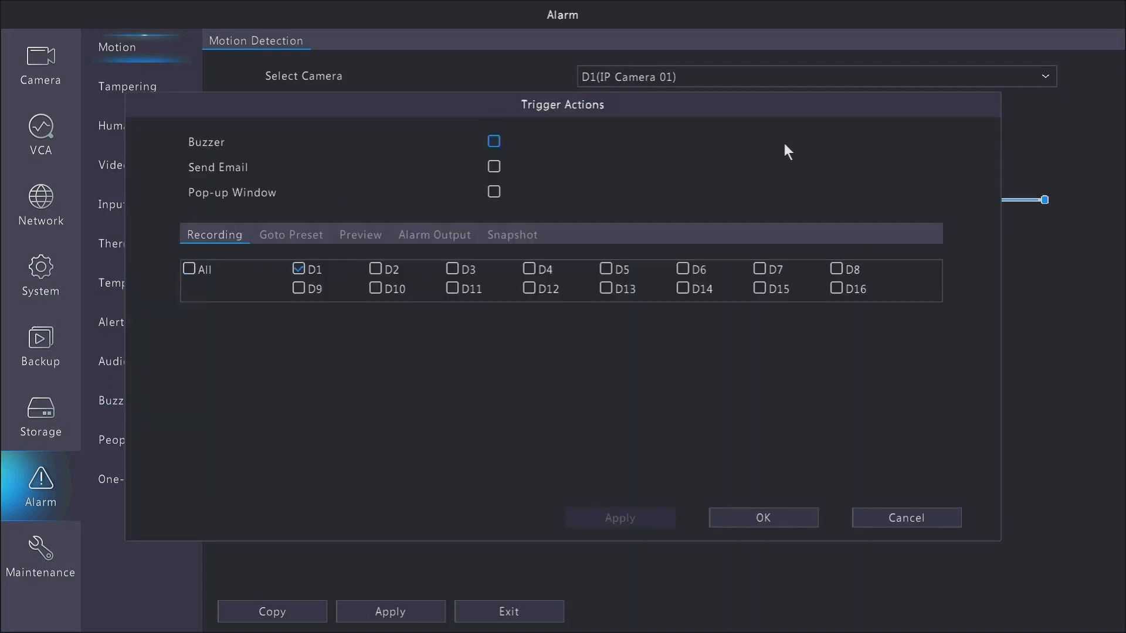
left_click(305, 231)
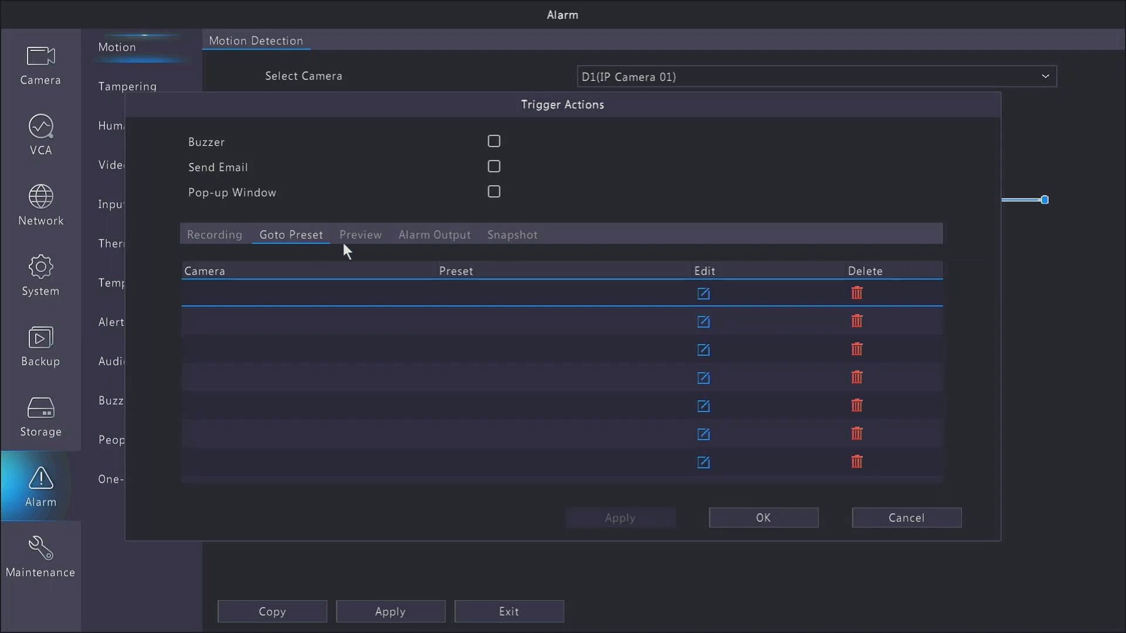
left_click(368, 236)
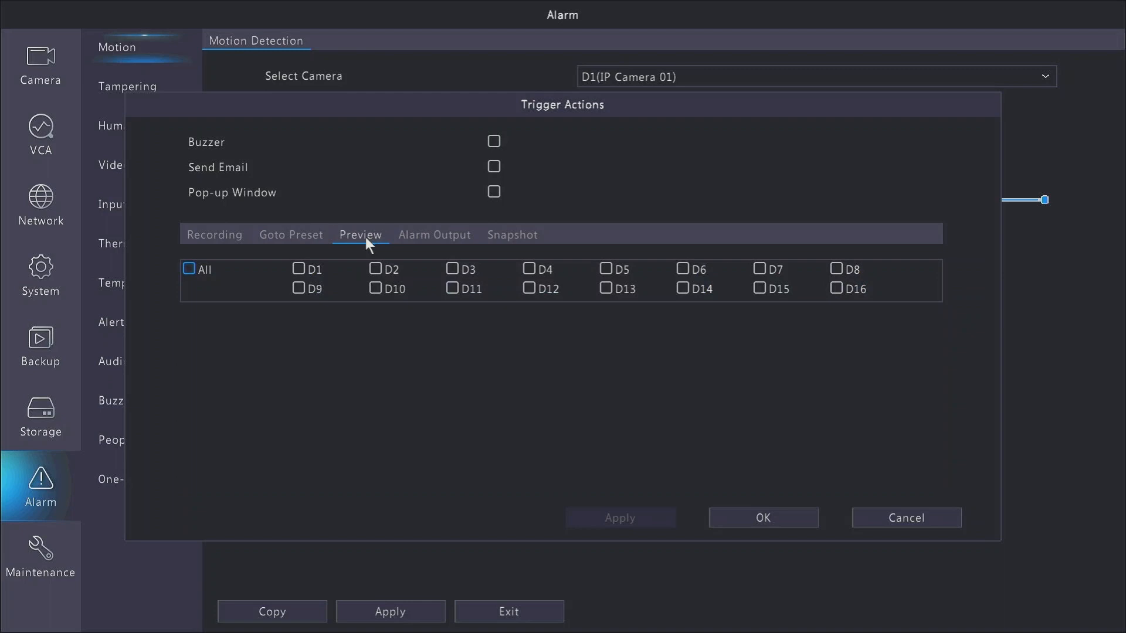
left_click(300, 270)
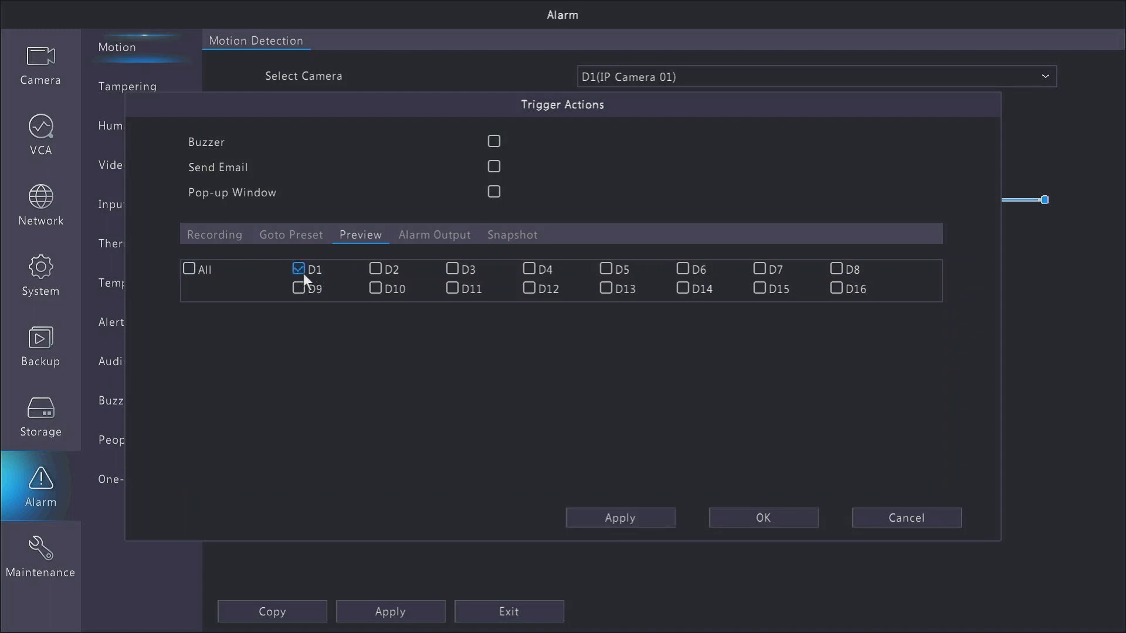
left_click(298, 269)
left_click(474, 237)
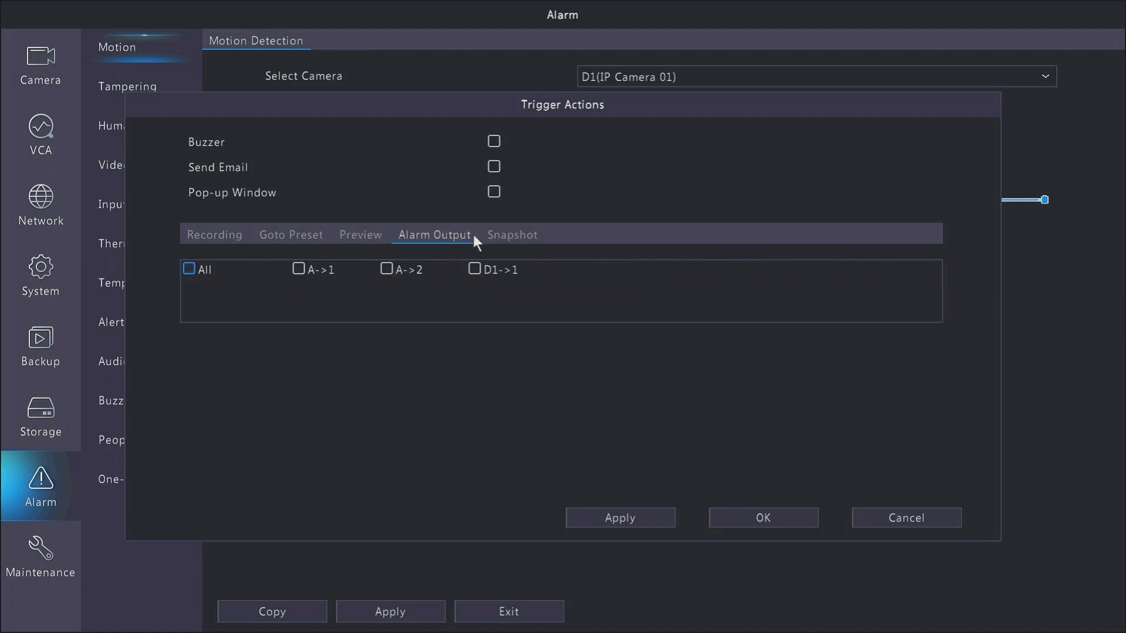
left_click(516, 239)
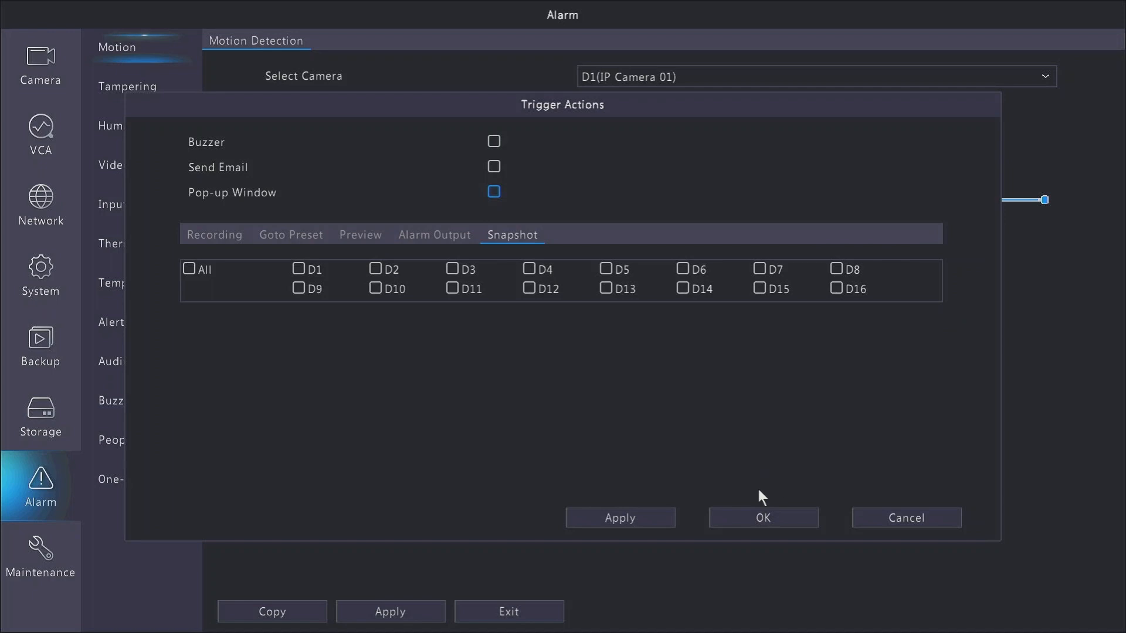
left_click(725, 514)
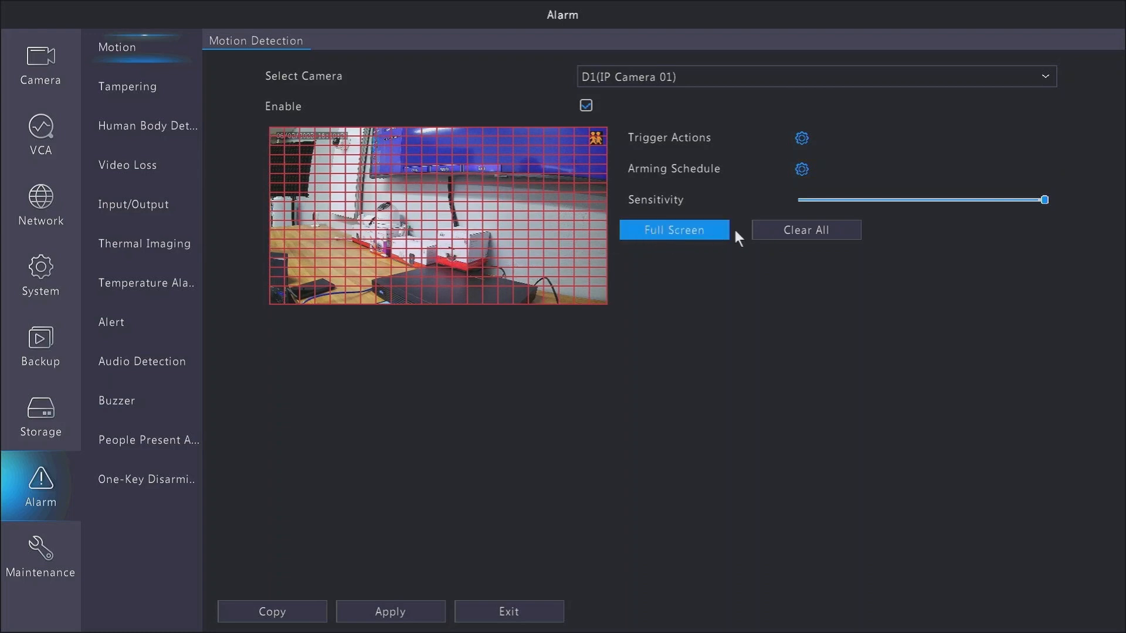
Clear the whole motion detection grid on the camera image
left_click(786, 232)
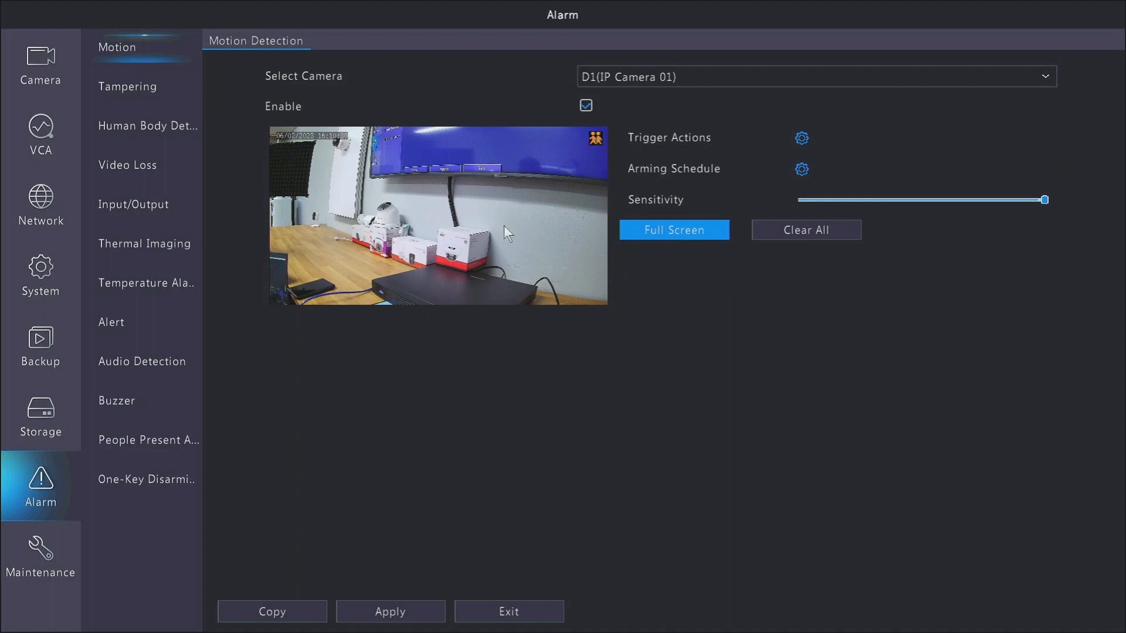
left_click(657, 232)
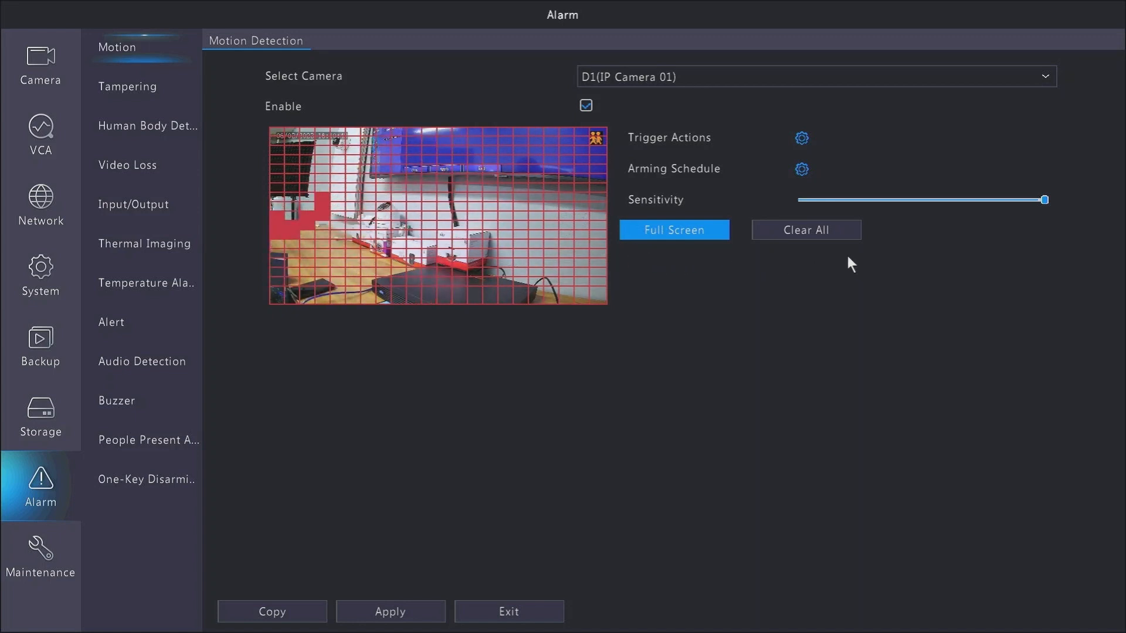
left_click(818, 225)
mouse_move(815, 211)
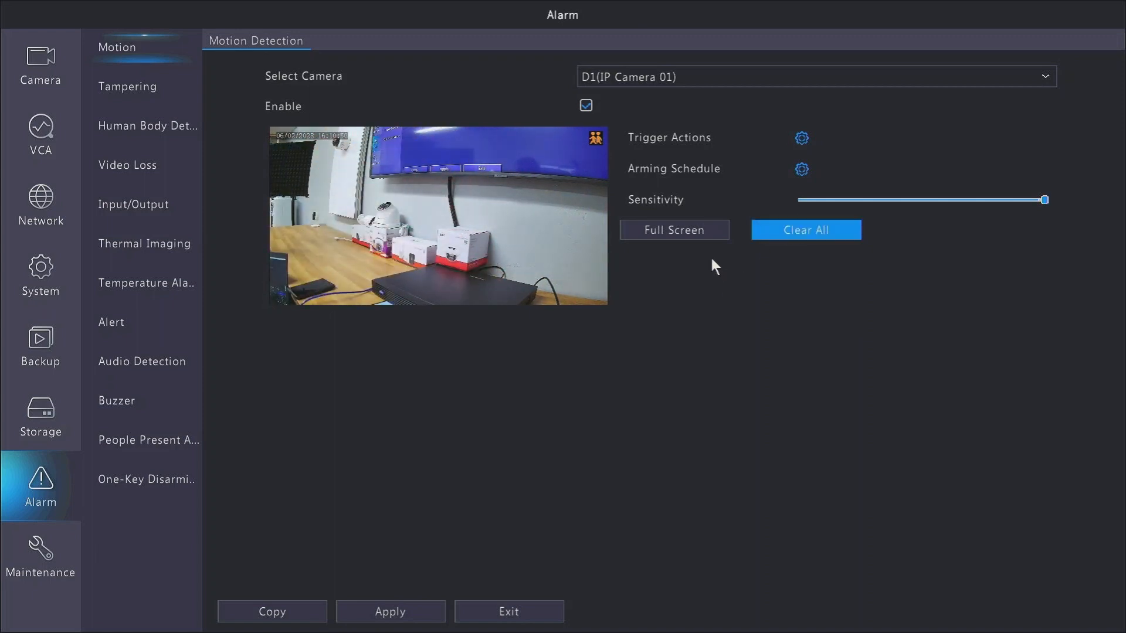
Draw motion detection areas over the desk, wall and upper-left region of the camera image
left_click_drag(327, 179, 571, 265)
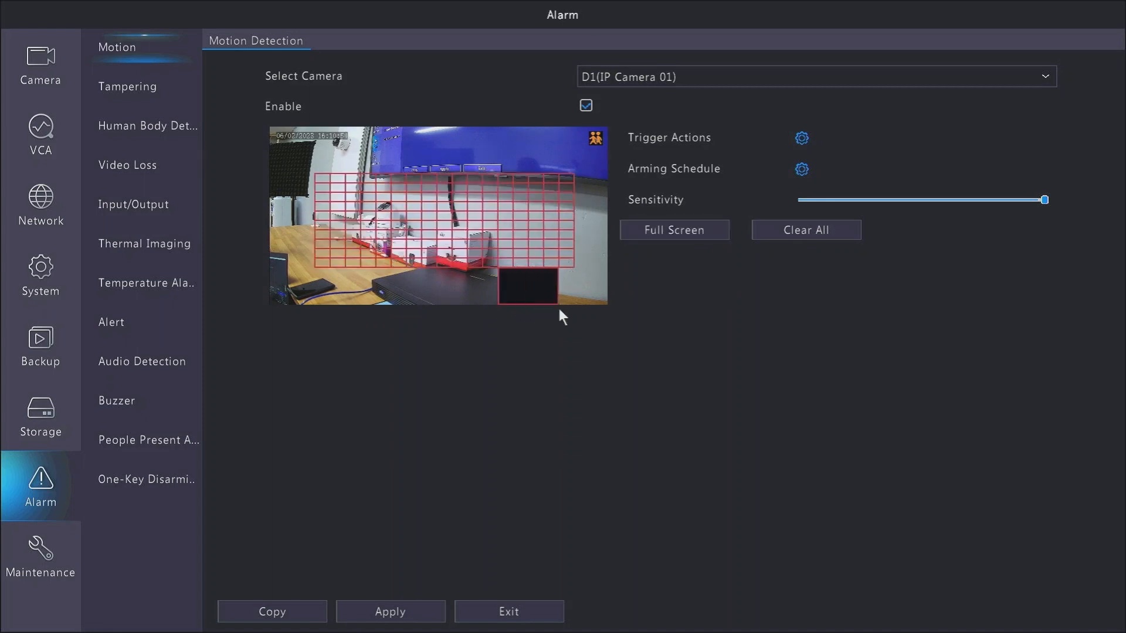
left_click_drag(558, 305, 559, 305)
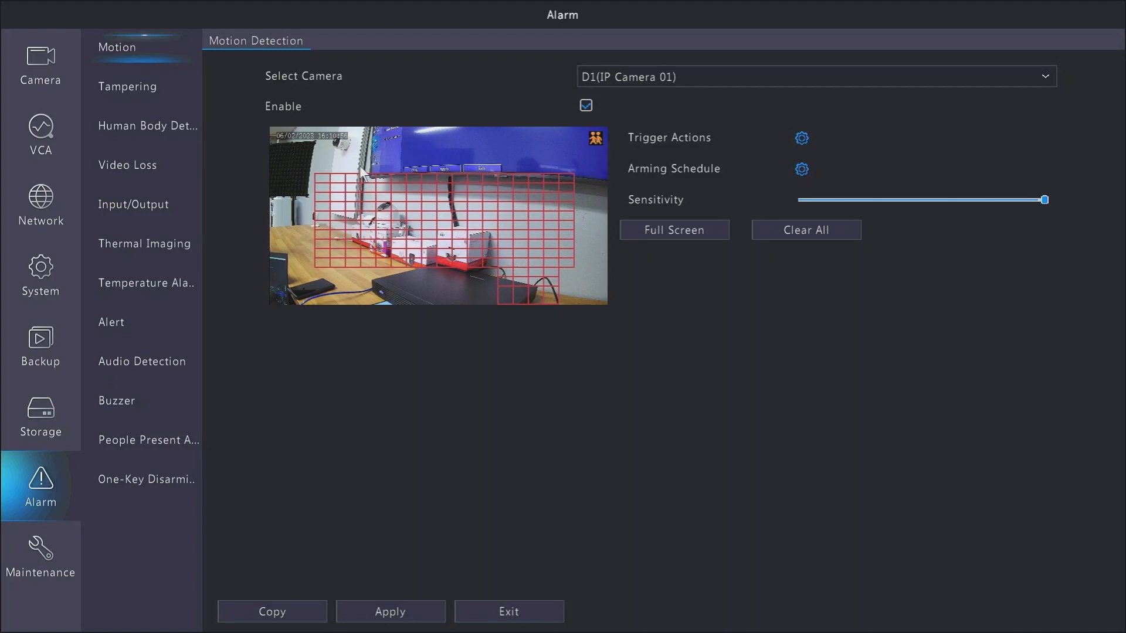
left_click_drag(327, 154, 322, 138)
left_click_drag(305, 256, 378, 289)
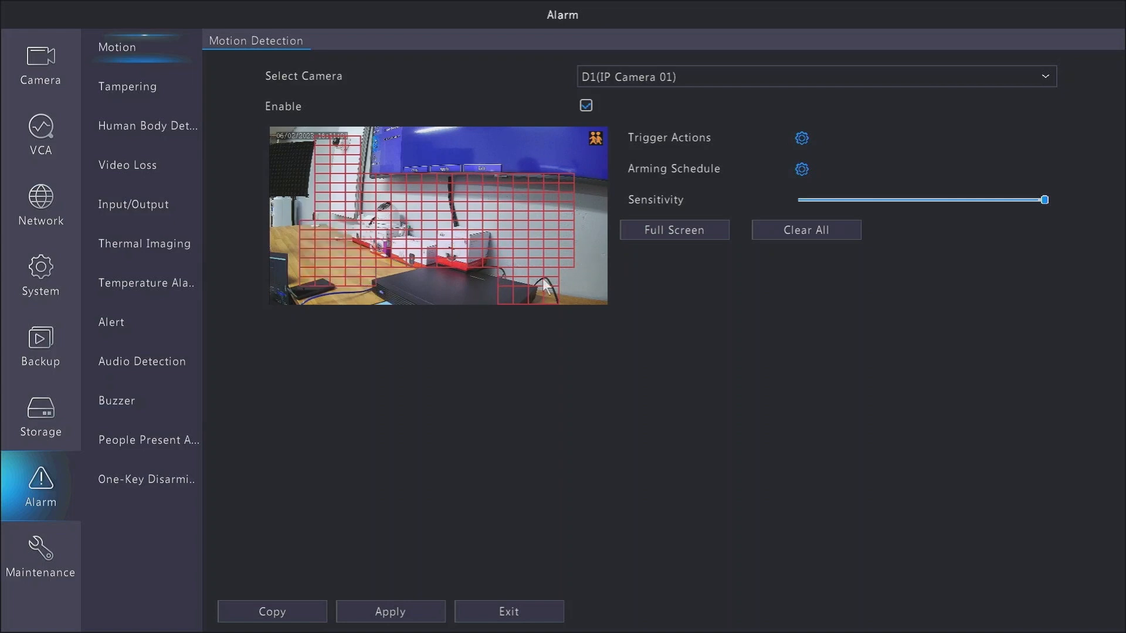
left_click_drag(410, 186, 452, 248)
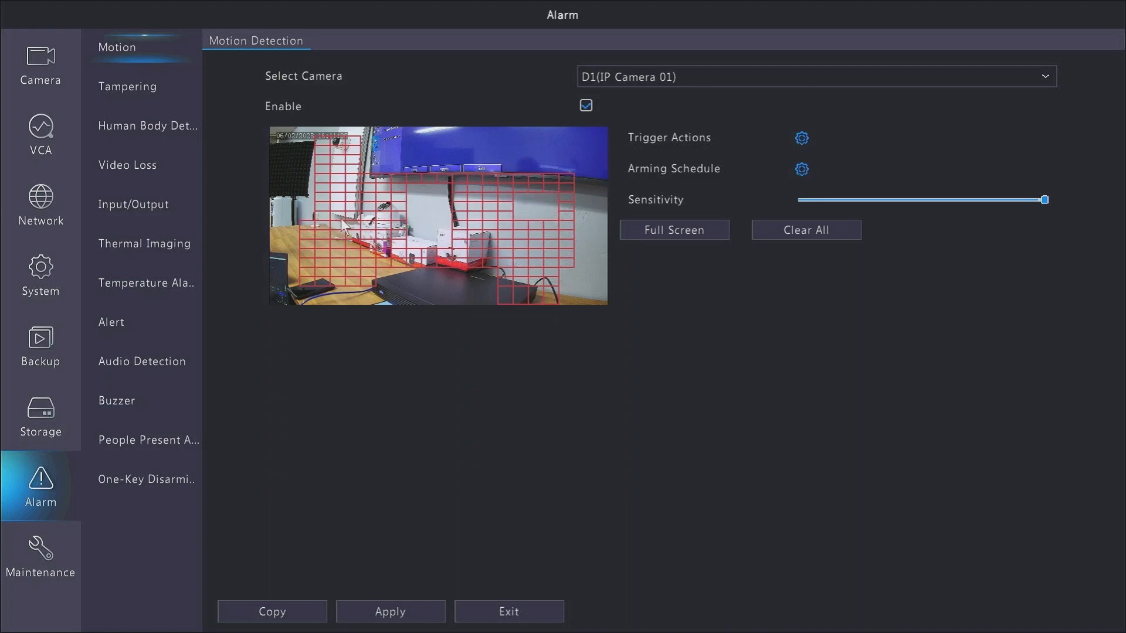
left_click_drag(288, 193, 269, 150)
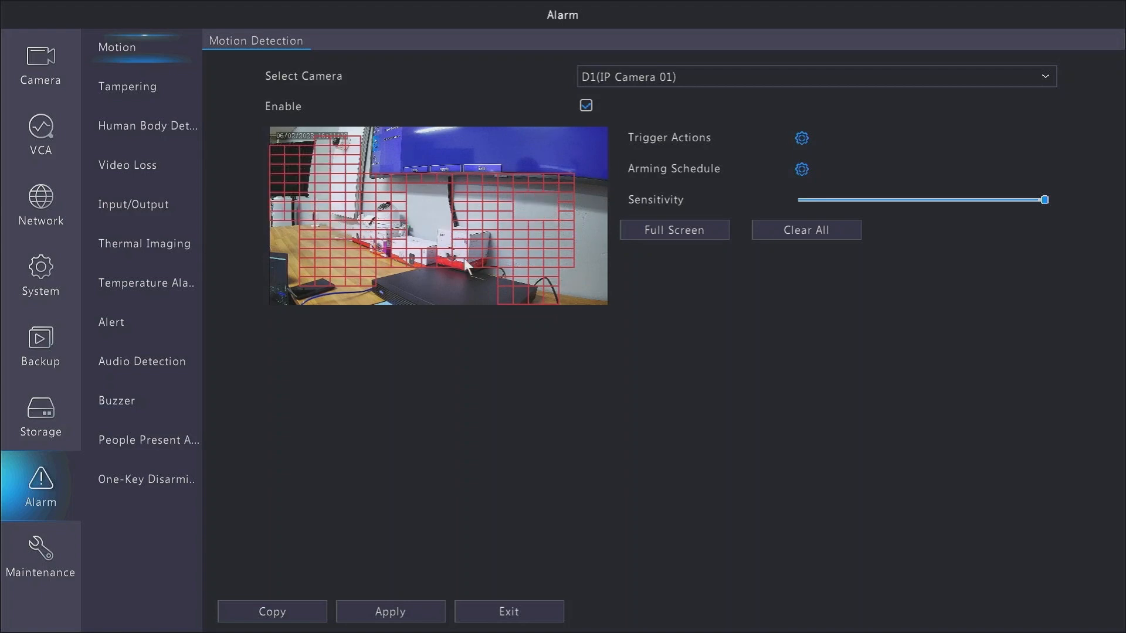
left_click_drag(325, 214, 255, 149)
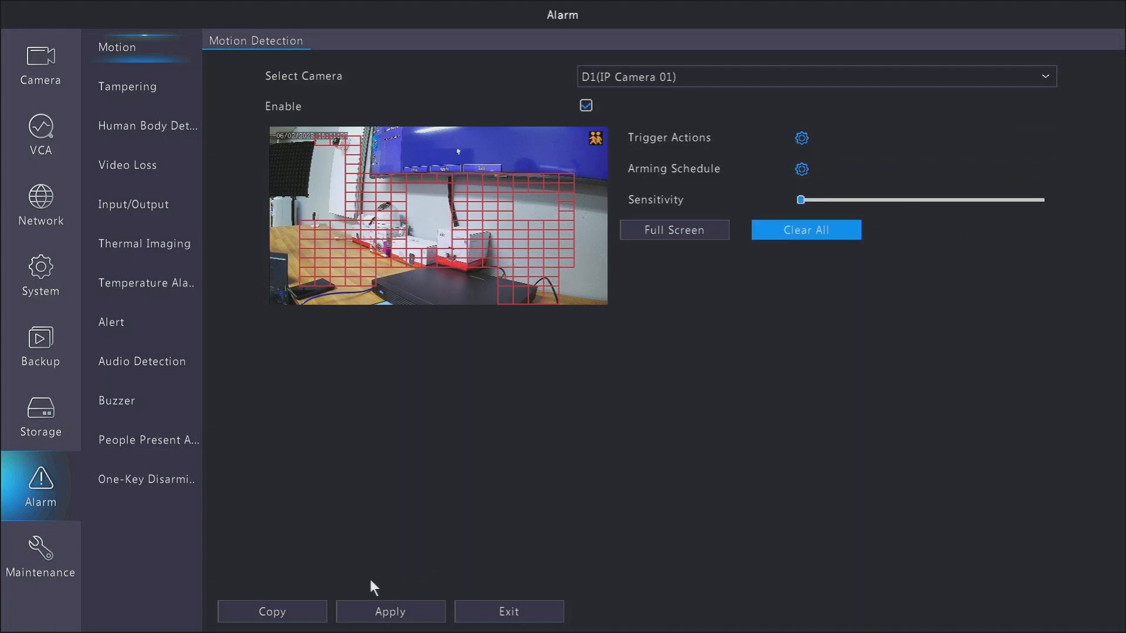
Apply the motion detection area and set the motion sensitivity to maximum, applying the change
left_click(415, 610)
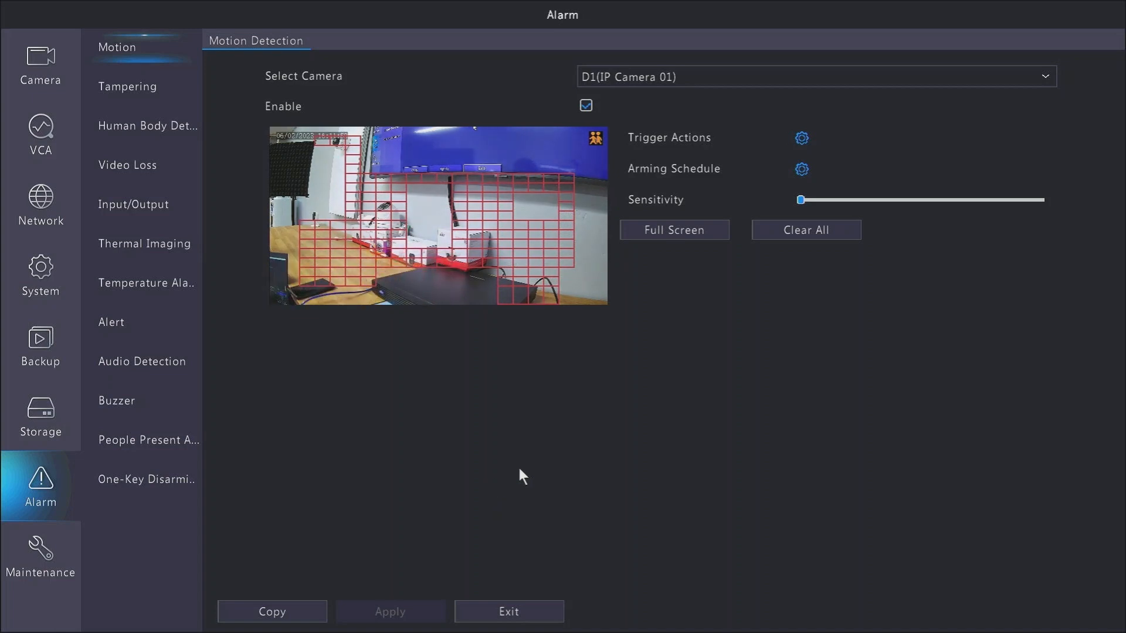
left_click(1030, 200)
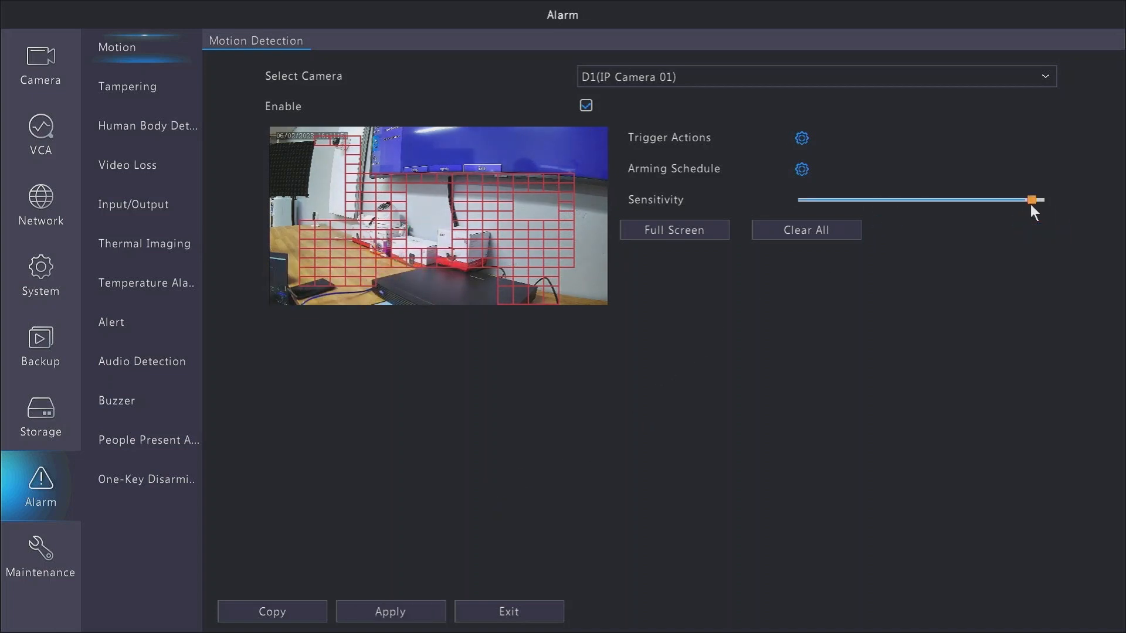
left_click(399, 611)
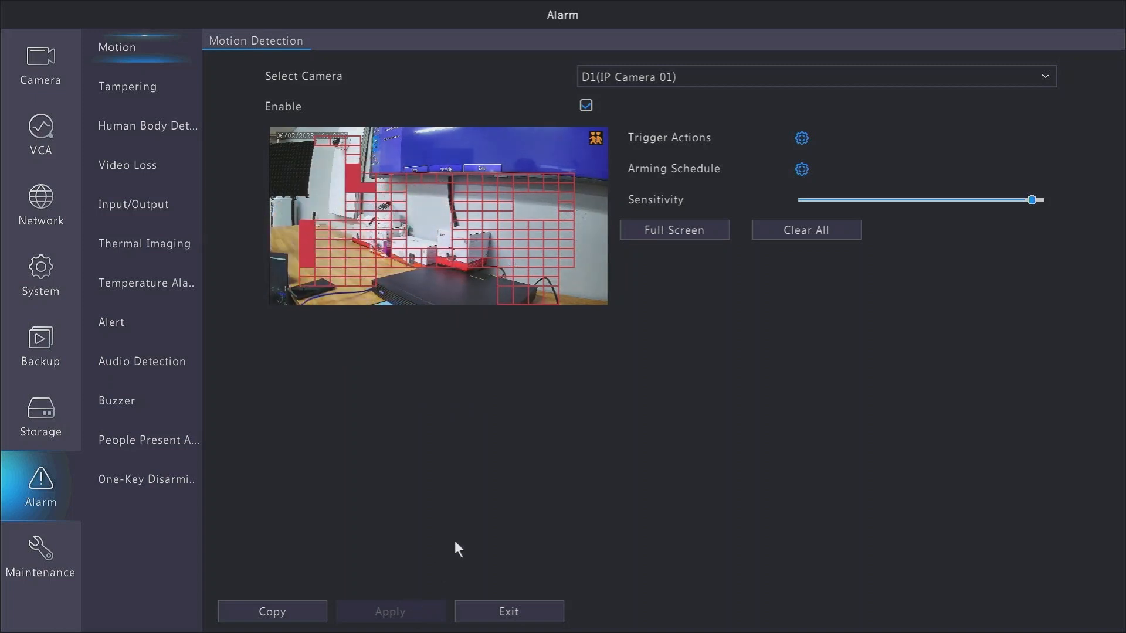
Adjust the motion sensitivity slider, apply the settings and exit to the live view
left_click(807, 202)
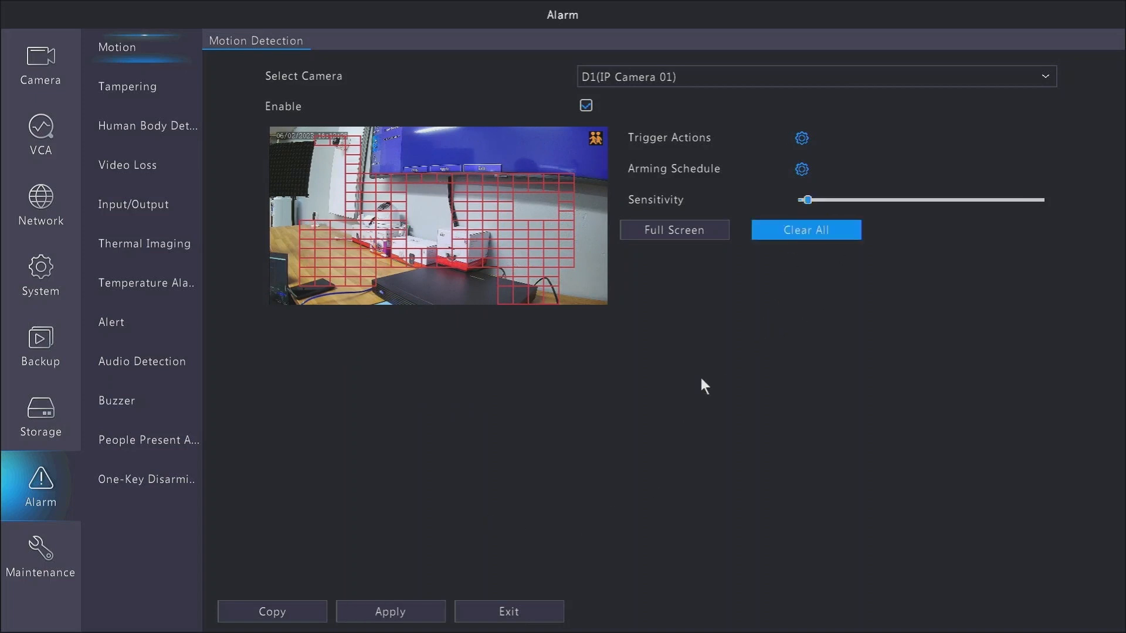
left_click(412, 616)
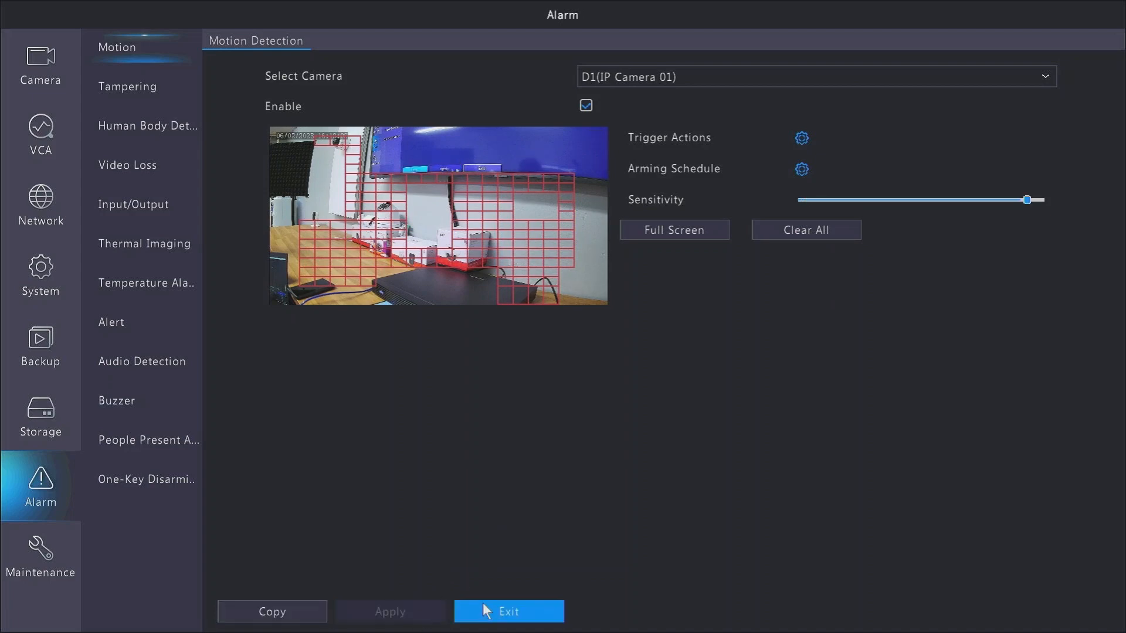
left_click(461, 610)
left_click(473, 483)
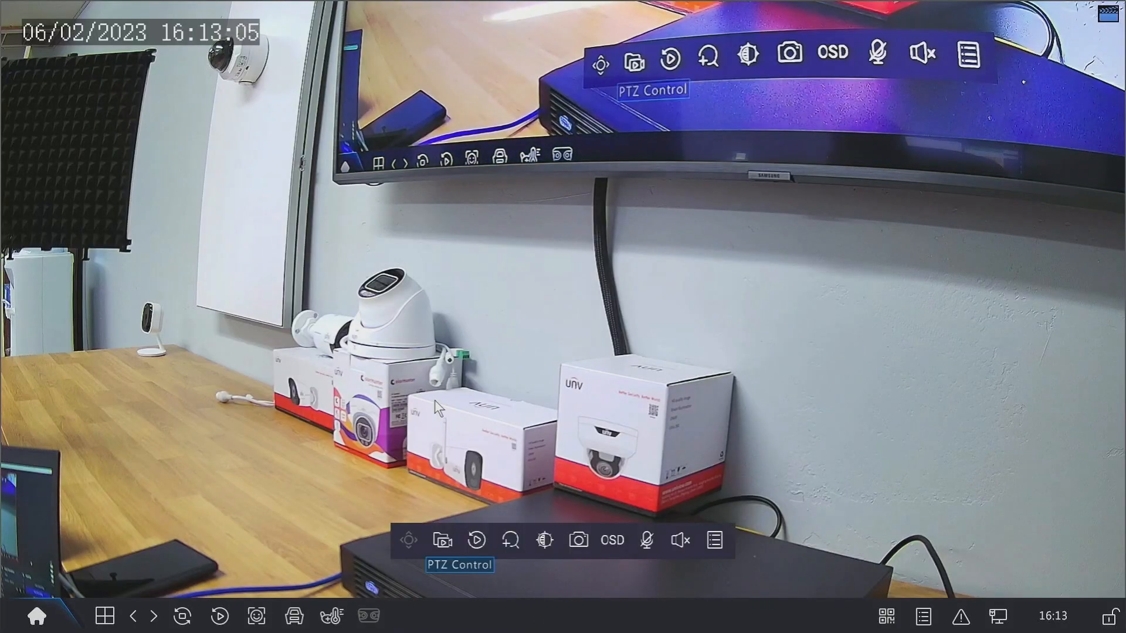
Switch the live view to a 4-window layout
right_click(483, 362)
mouse_move(589, 390)
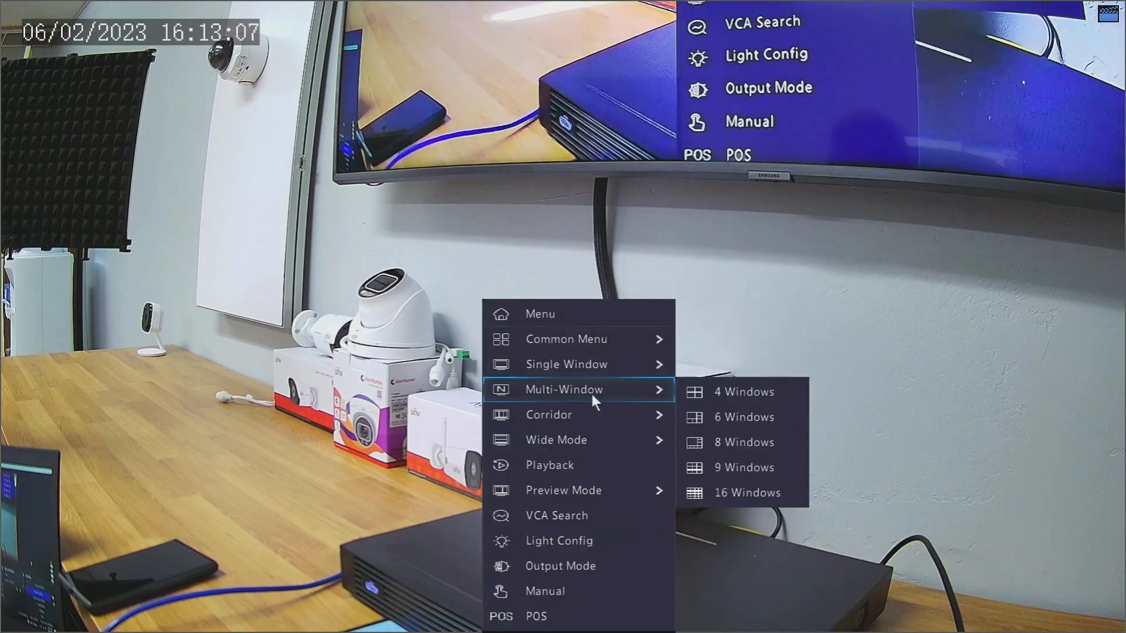
left_click(727, 392)
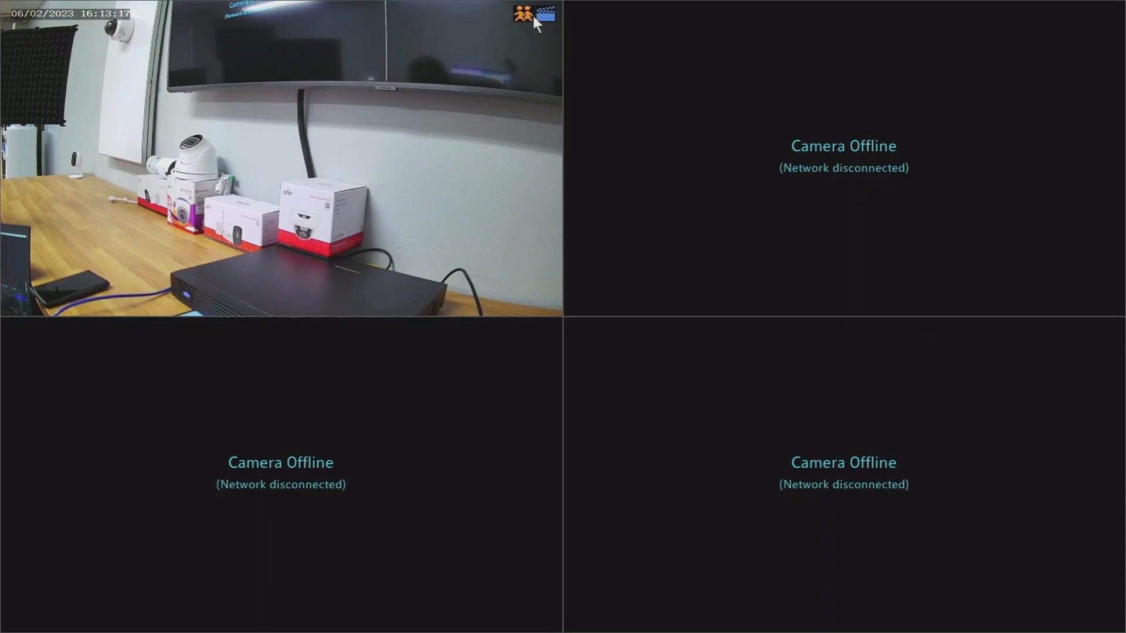
Enable D1 under Preview in the Motion trigger actions, apply and confirm, then exit the alarm settings
right_click(407, 254)
left_click(456, 266)
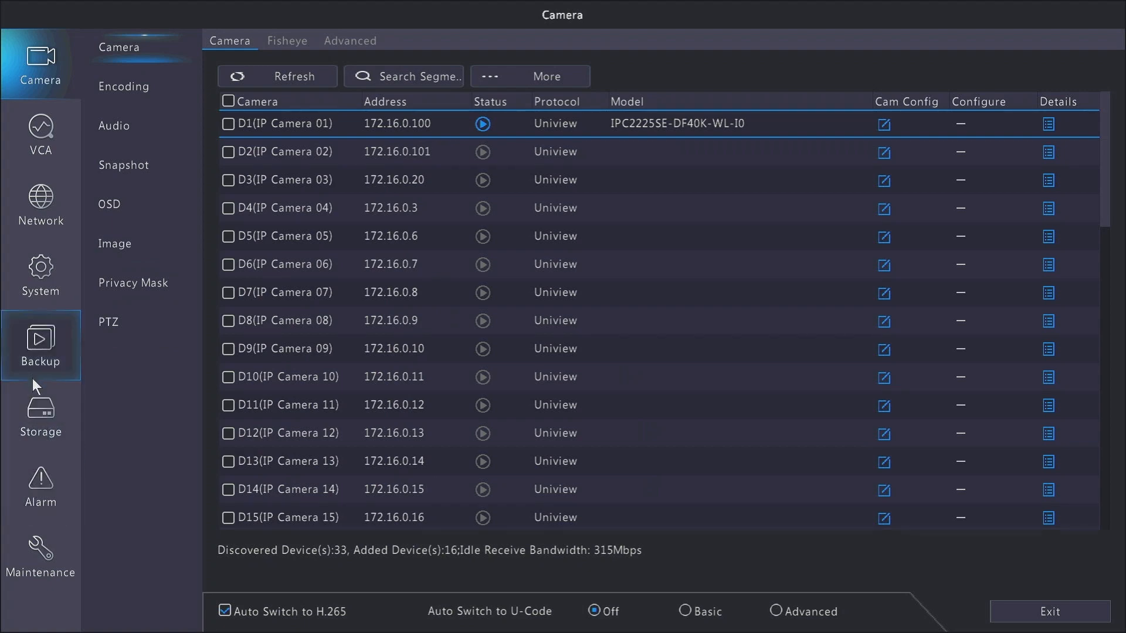
left_click(31, 481)
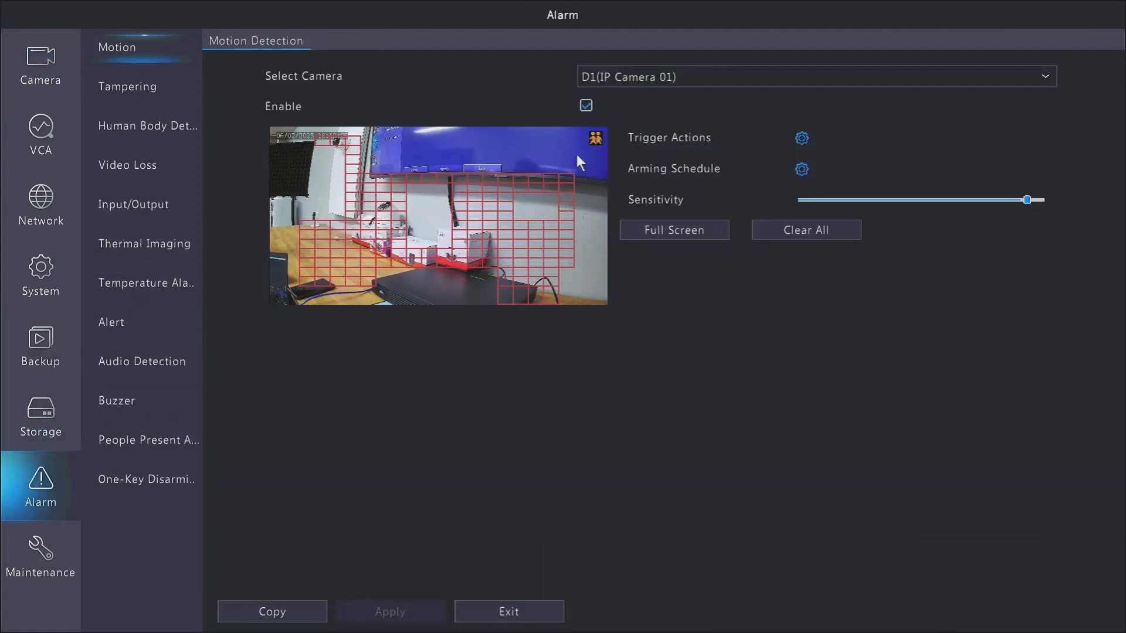
left_click(809, 142)
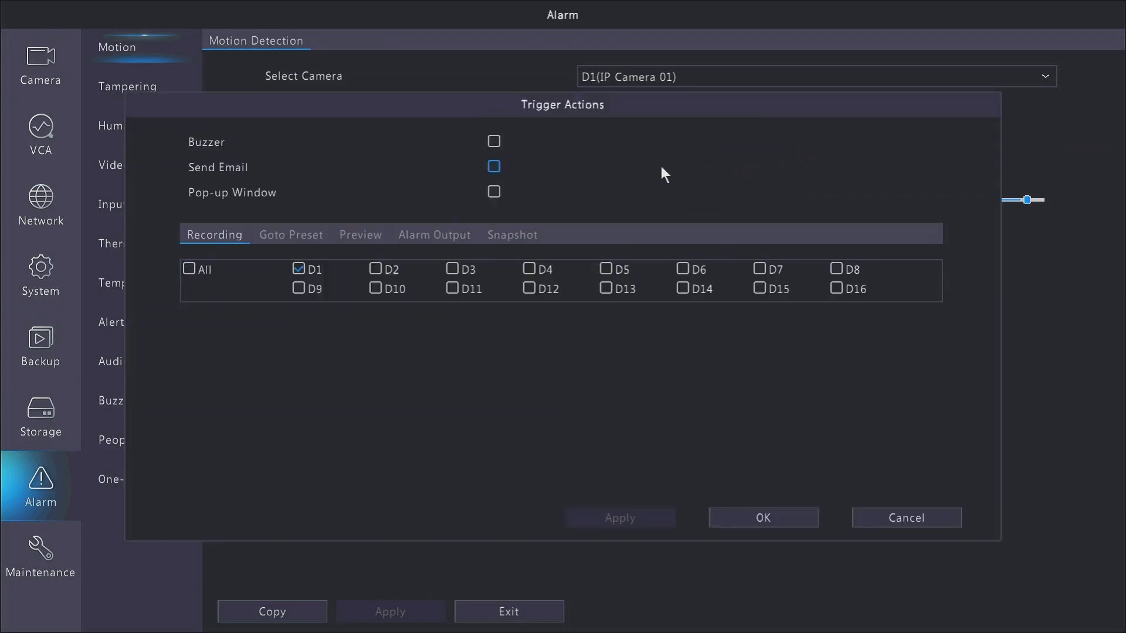
left_click(367, 240)
left_click(299, 269)
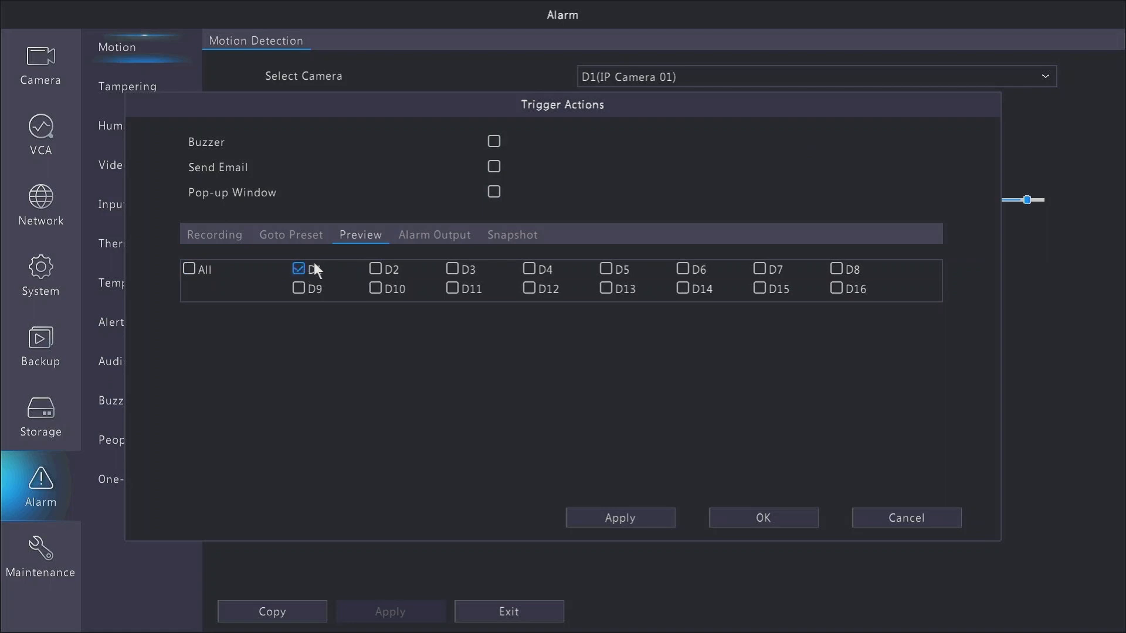
left_click(639, 512)
left_click(747, 519)
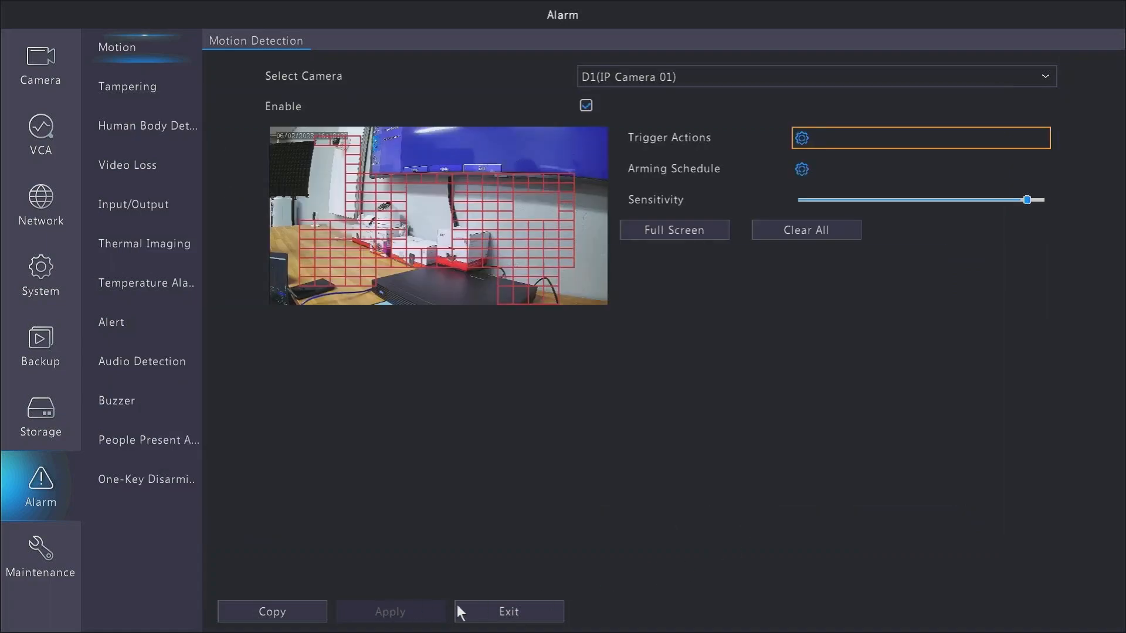
left_click(510, 612)
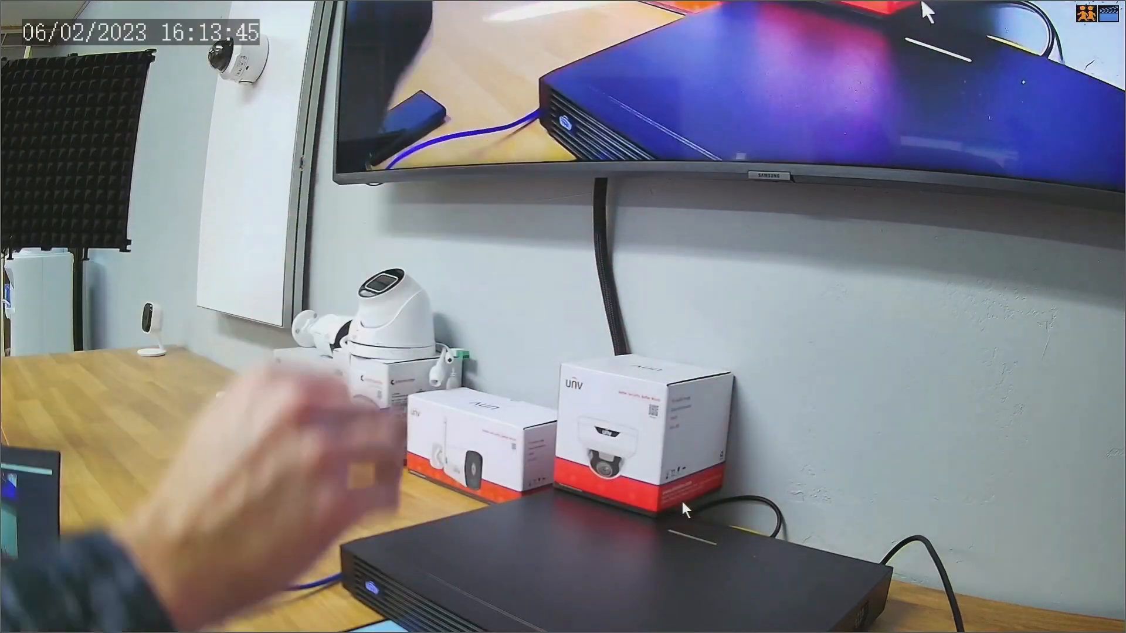
Enable the Pop-up Window motion trigger action, apply and confirm it, then close the Alarm Status window
right_click(439, 347)
mouse_move(443, 345)
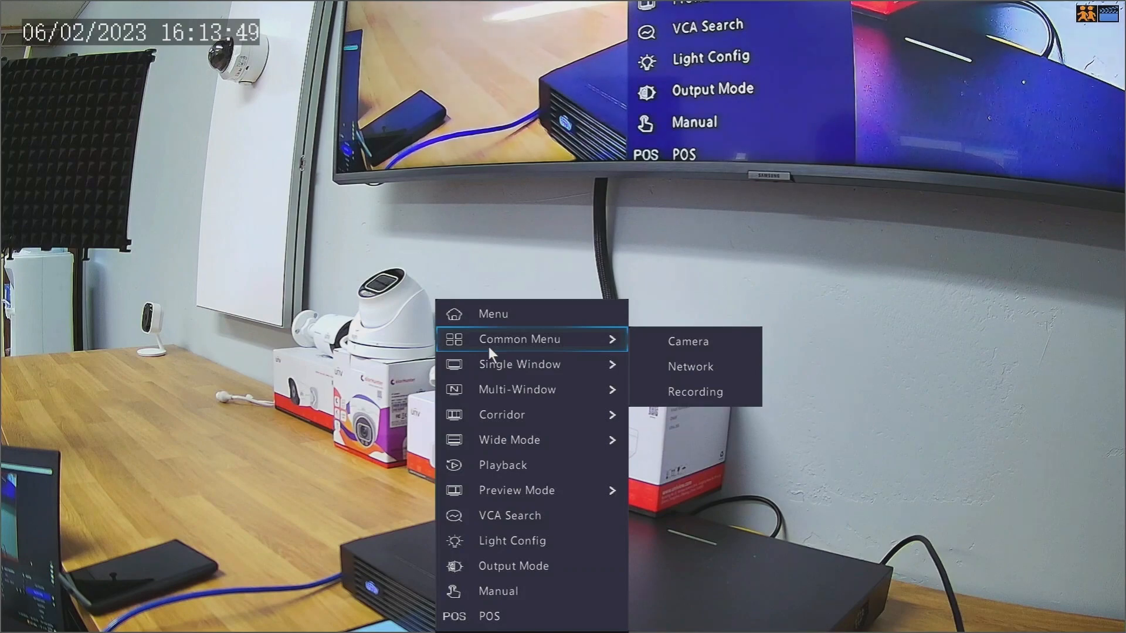
left_click(507, 315)
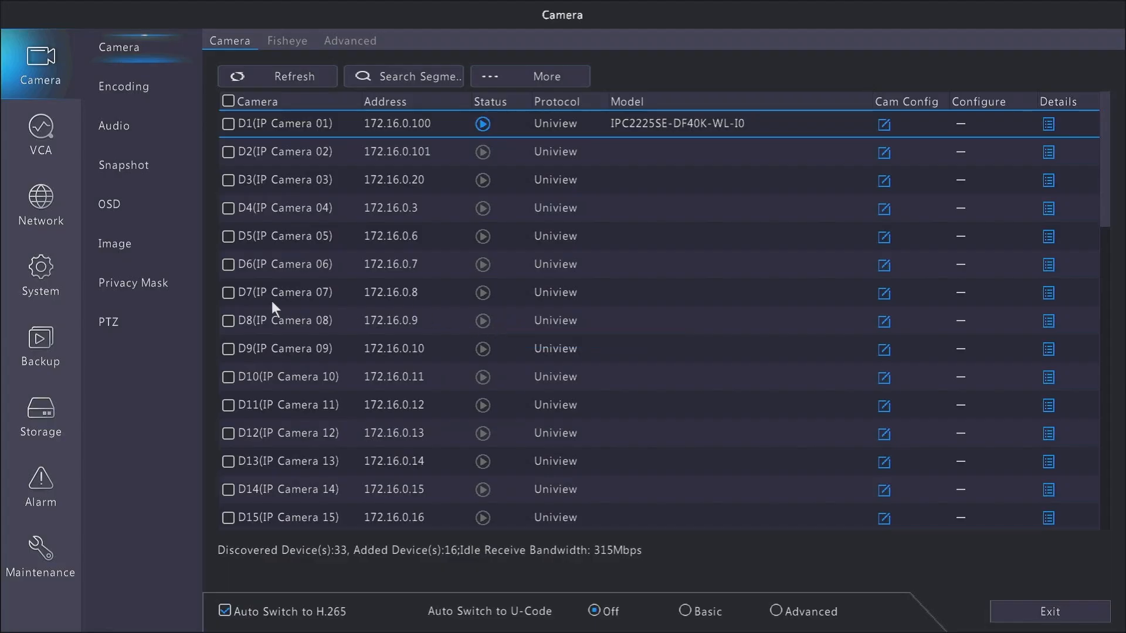
left_click(54, 507)
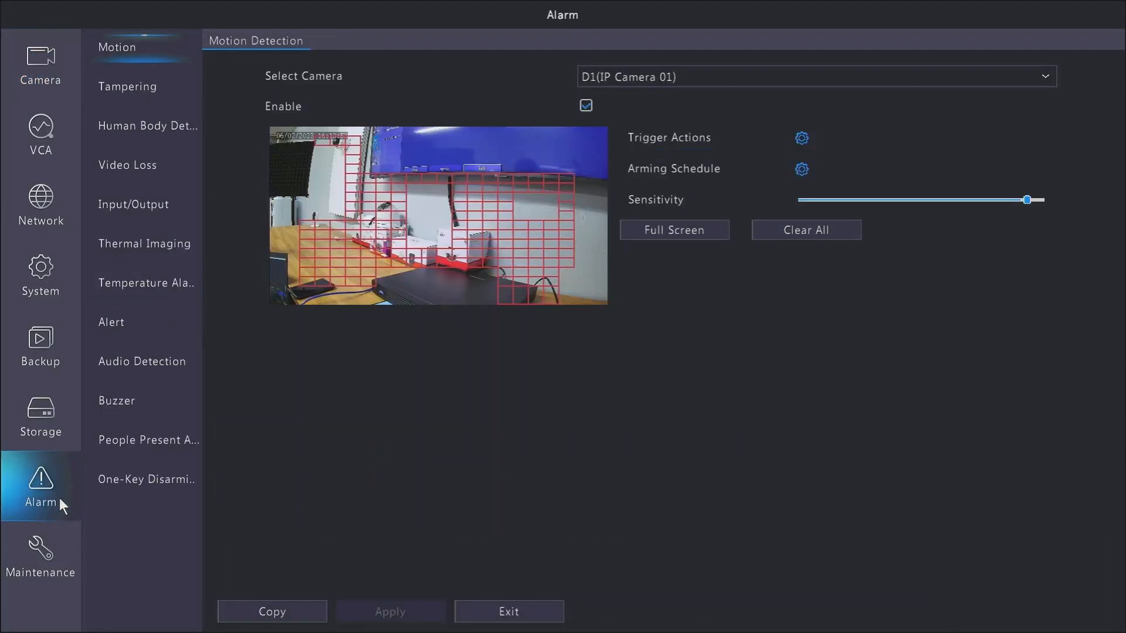
left_click(802, 136)
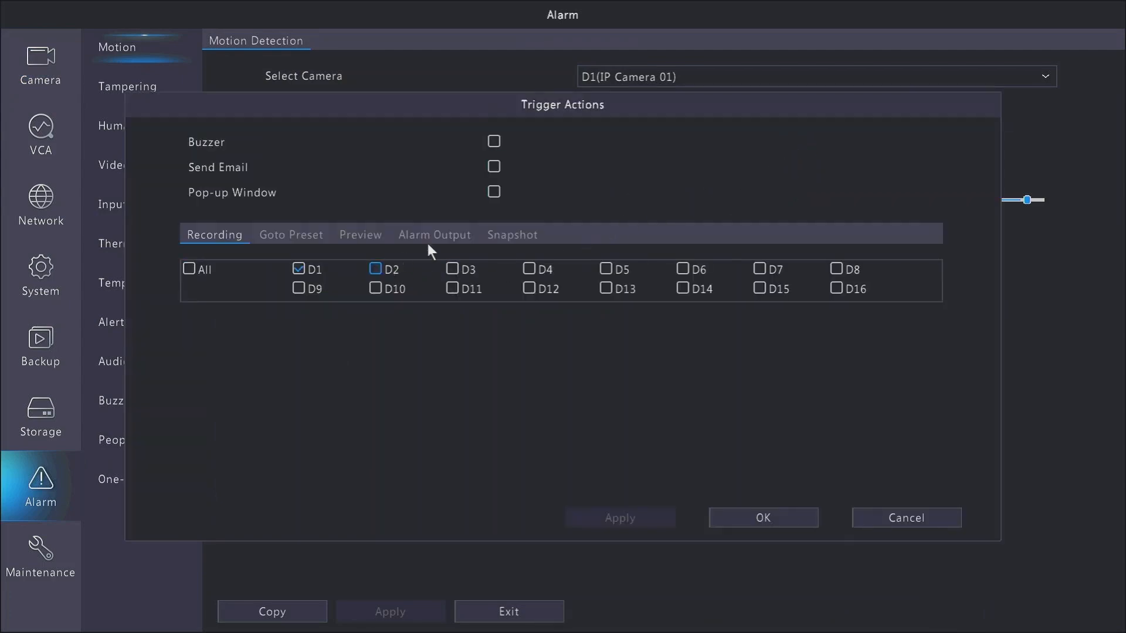
left_click(494, 192)
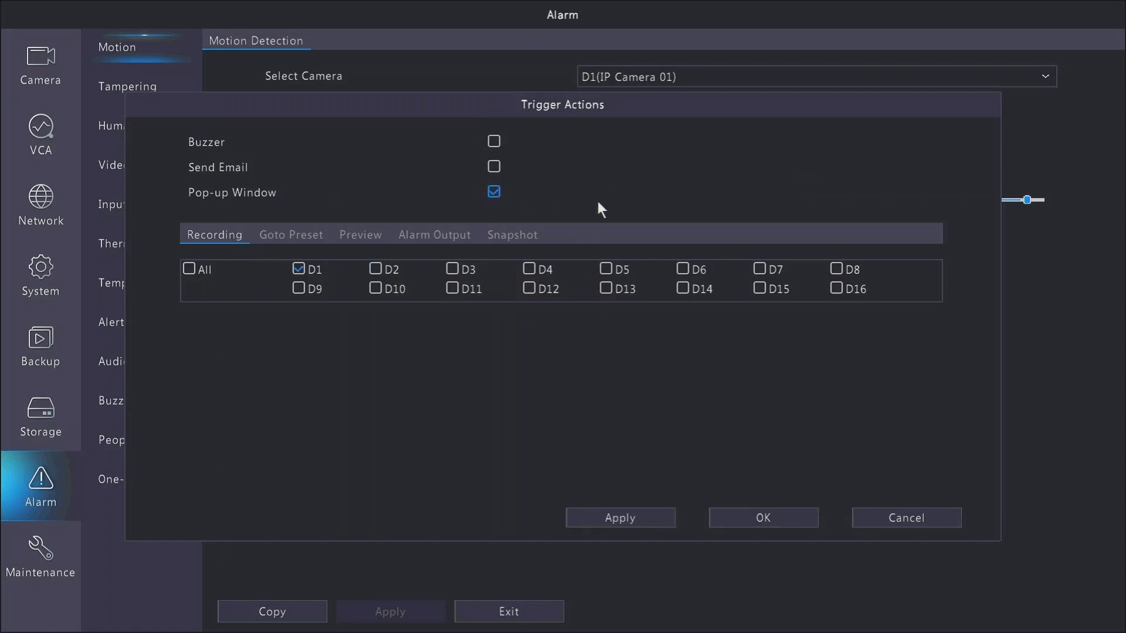
left_click(649, 519)
left_click(735, 516)
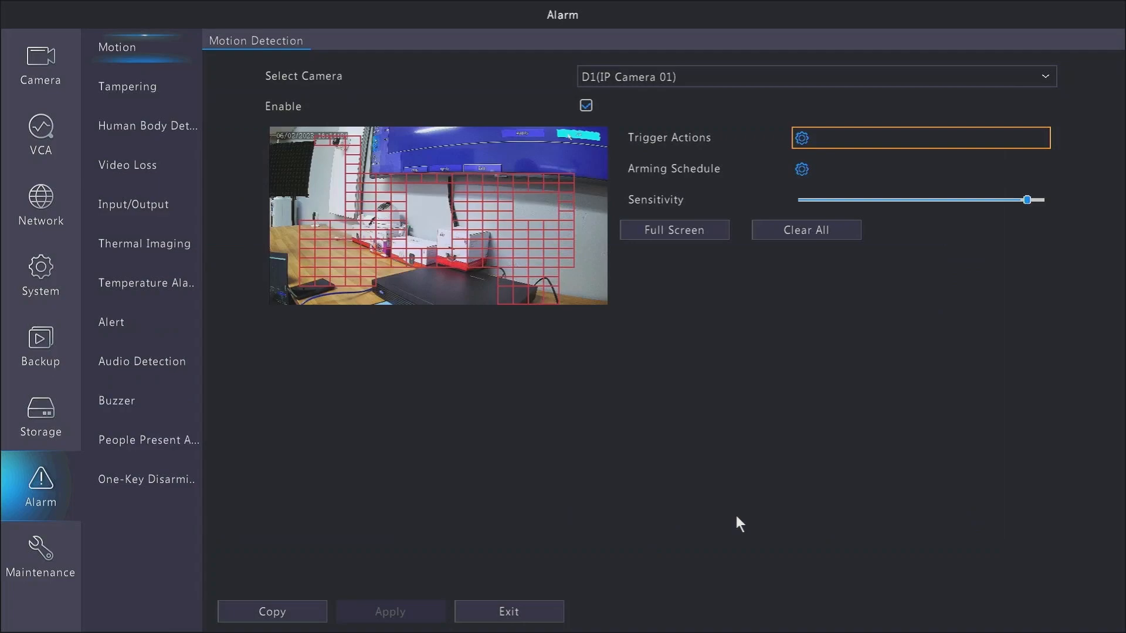
right_click(671, 466)
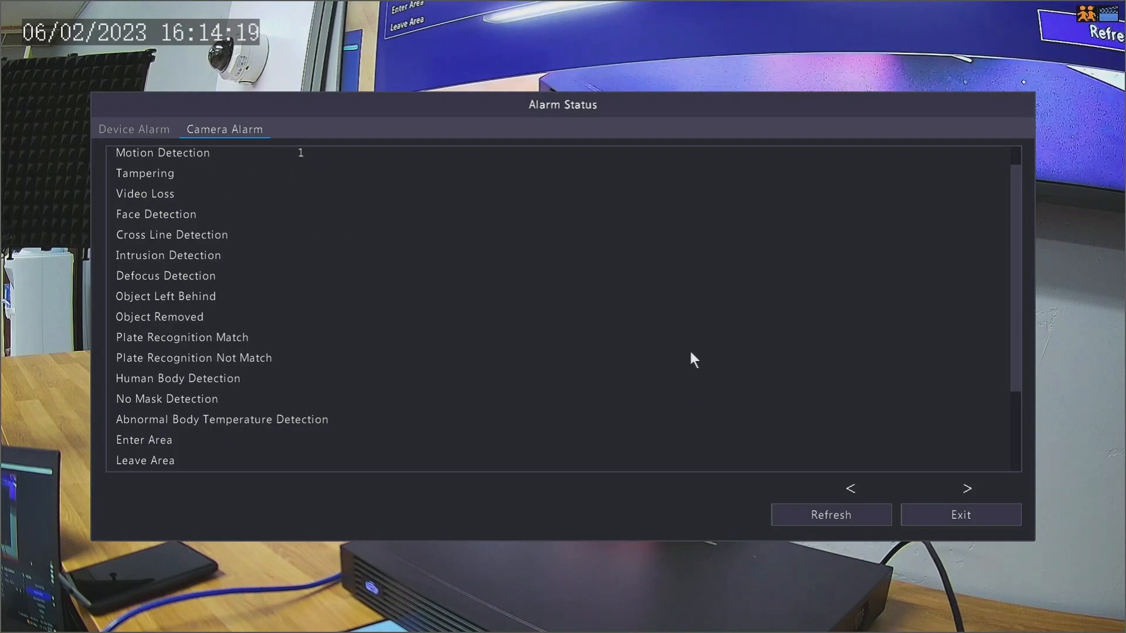
left_click(924, 509)
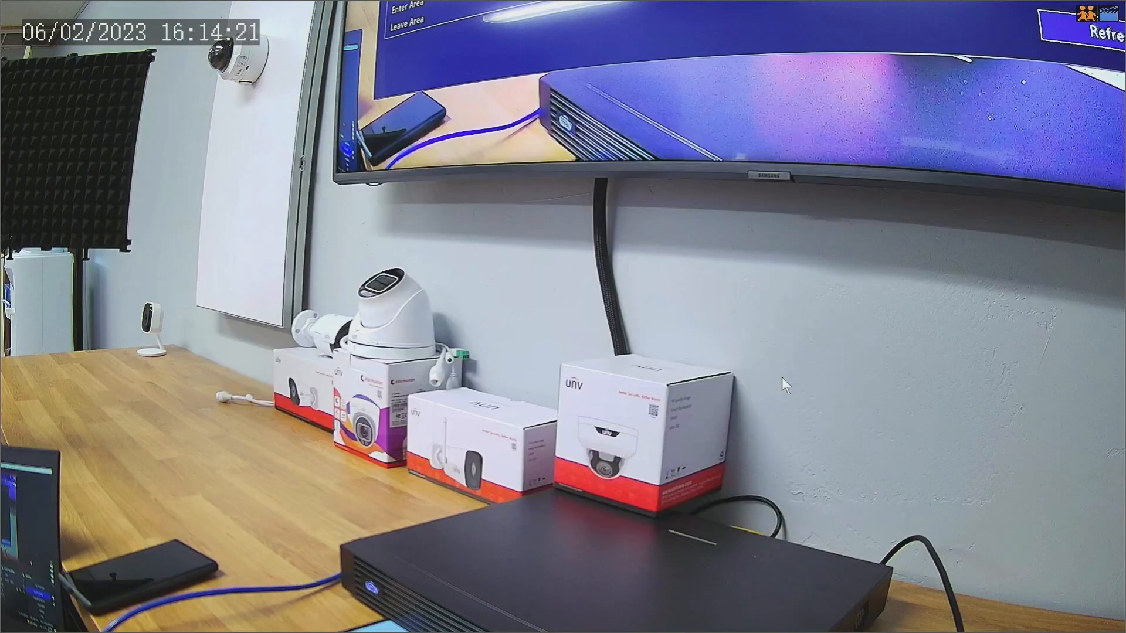
Turn off the Pop-up Window motion trigger action and apply the change
right_click(519, 293)
left_click(585, 319)
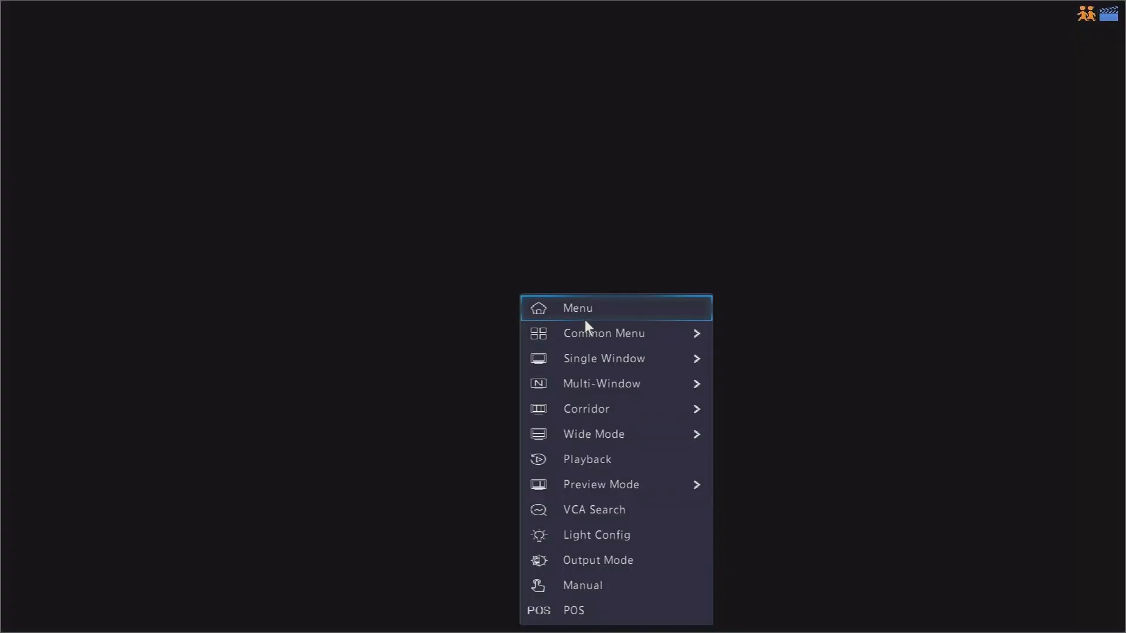
left_click(43, 477)
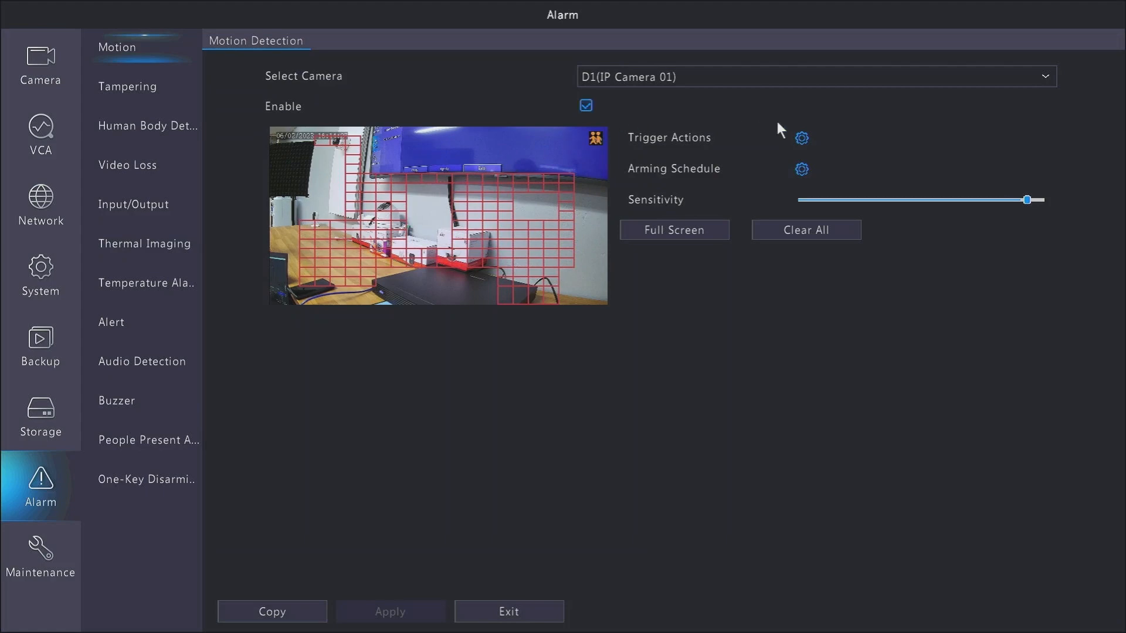
left_click(802, 139)
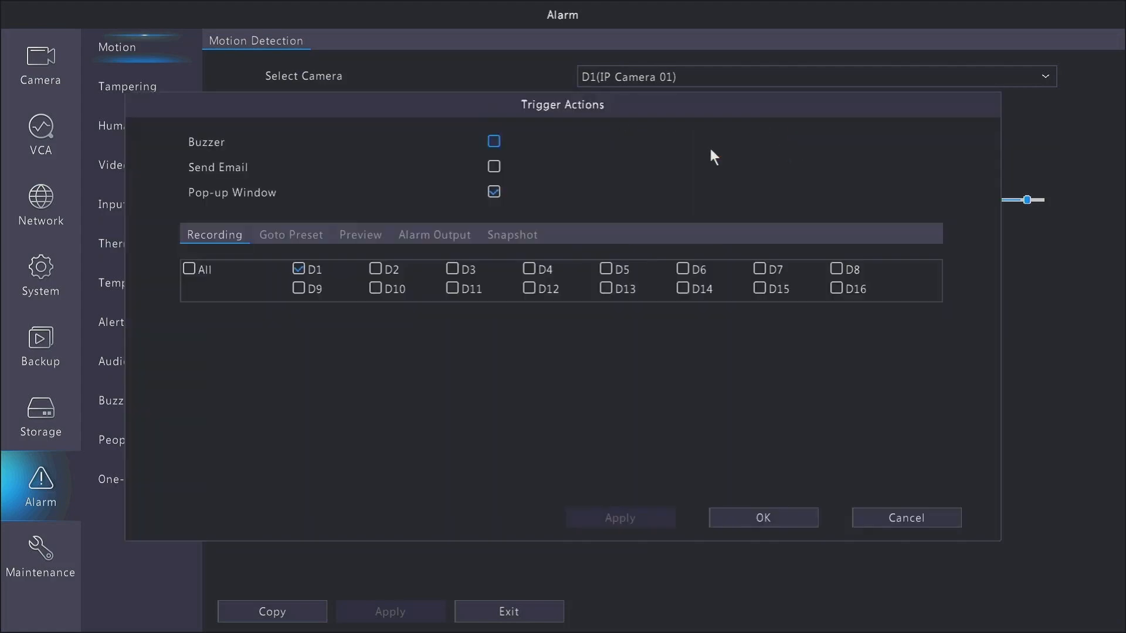
left_click(494, 191)
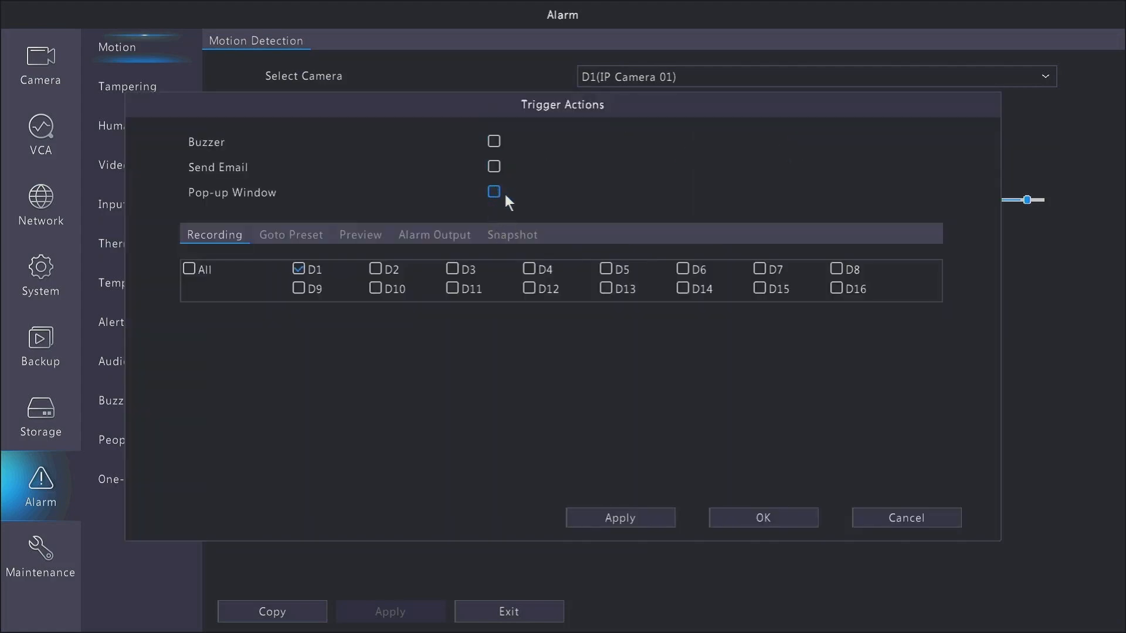
left_click(634, 520)
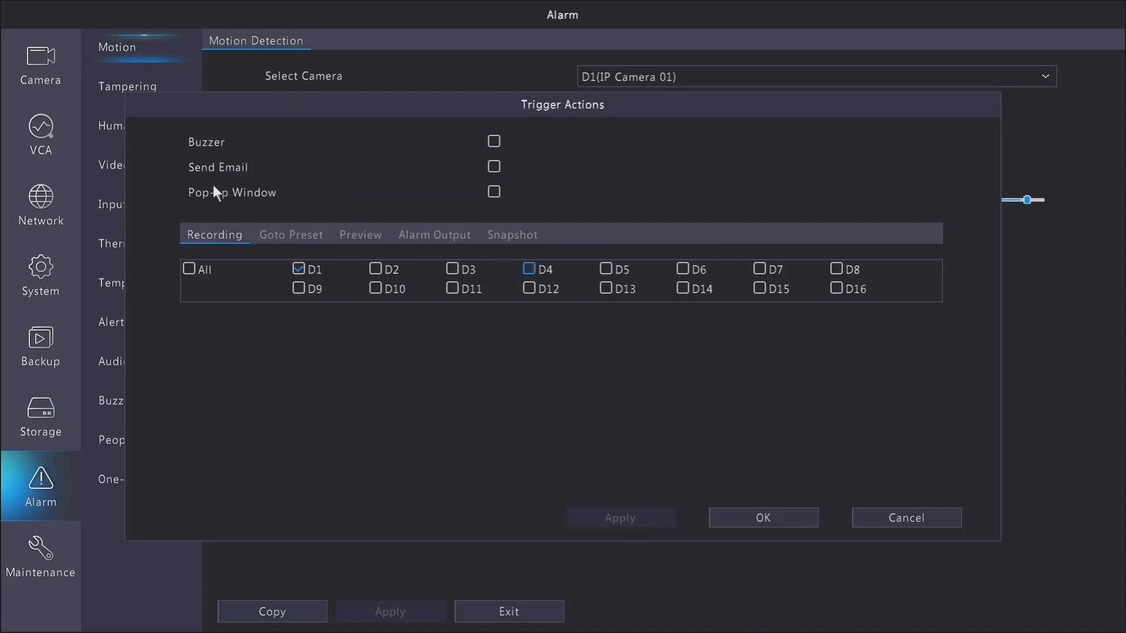
right_click(416, 282)
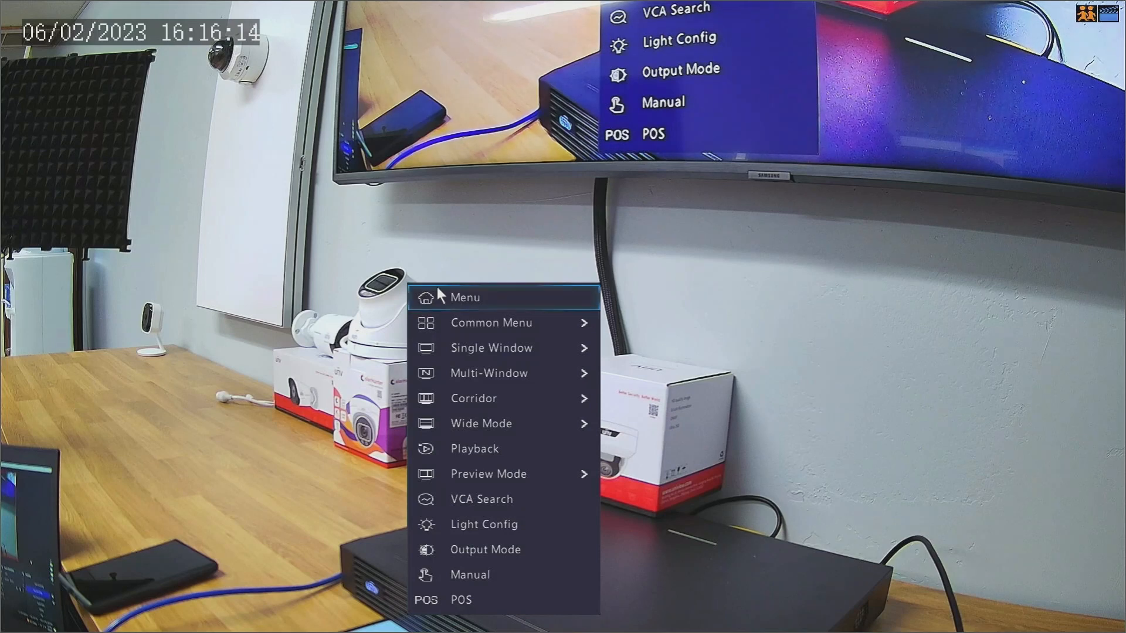
Open Playback for camera D1 from the live view
left_click(487, 460)
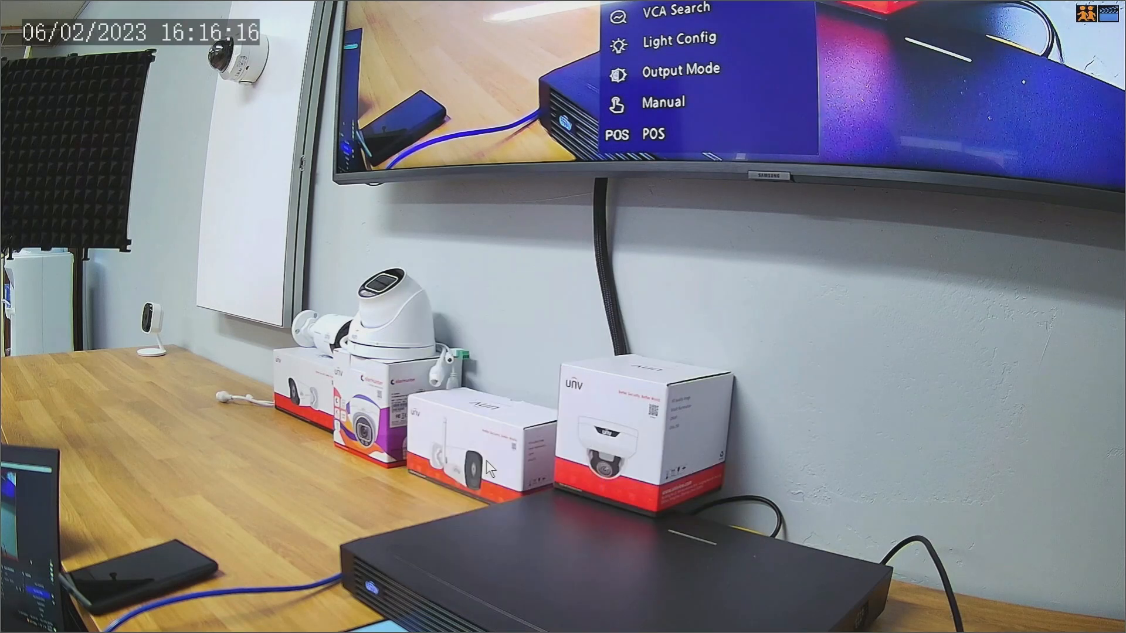
right_click(487, 430)
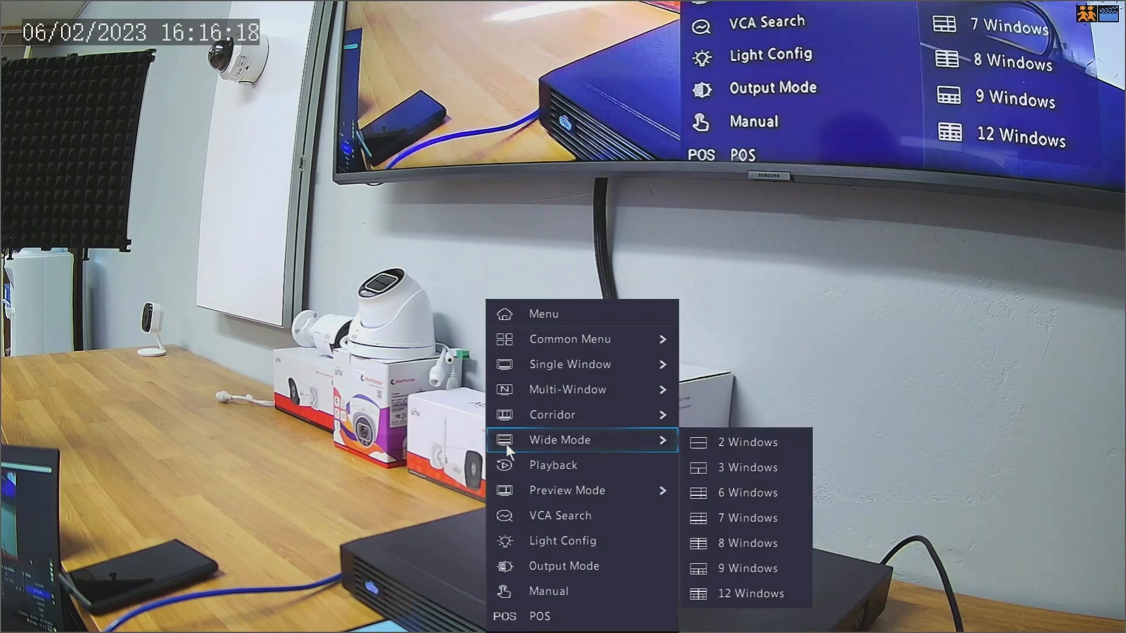
left_click(543, 463)
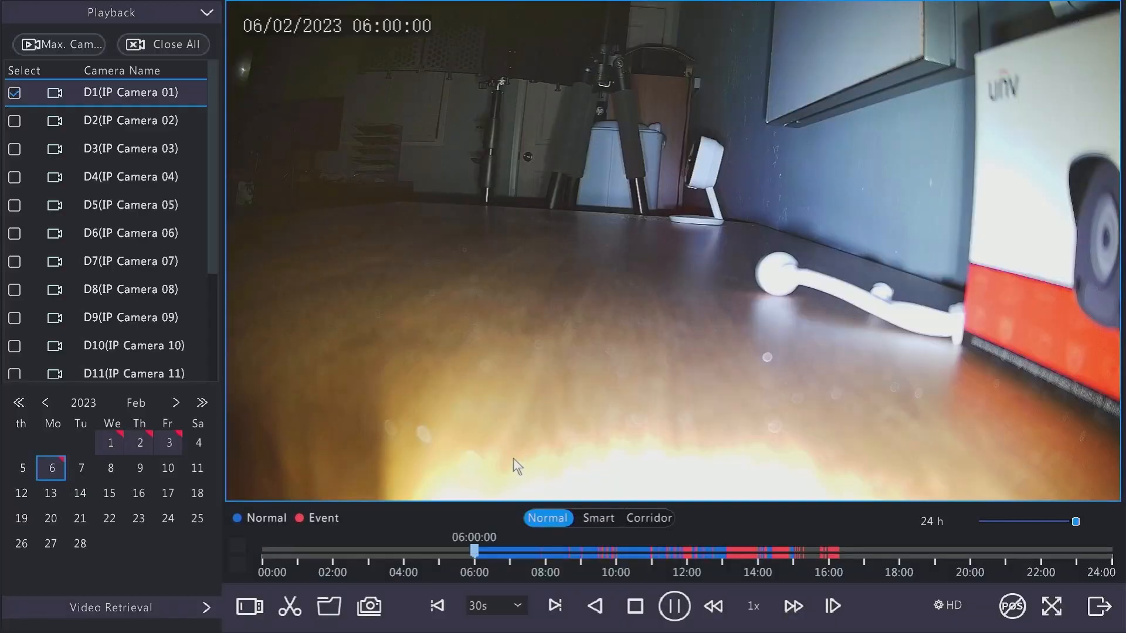
Jump to the latest motion event on today's timeline, zoomed to a 30 min span, to review the recording
left_click(837, 552)
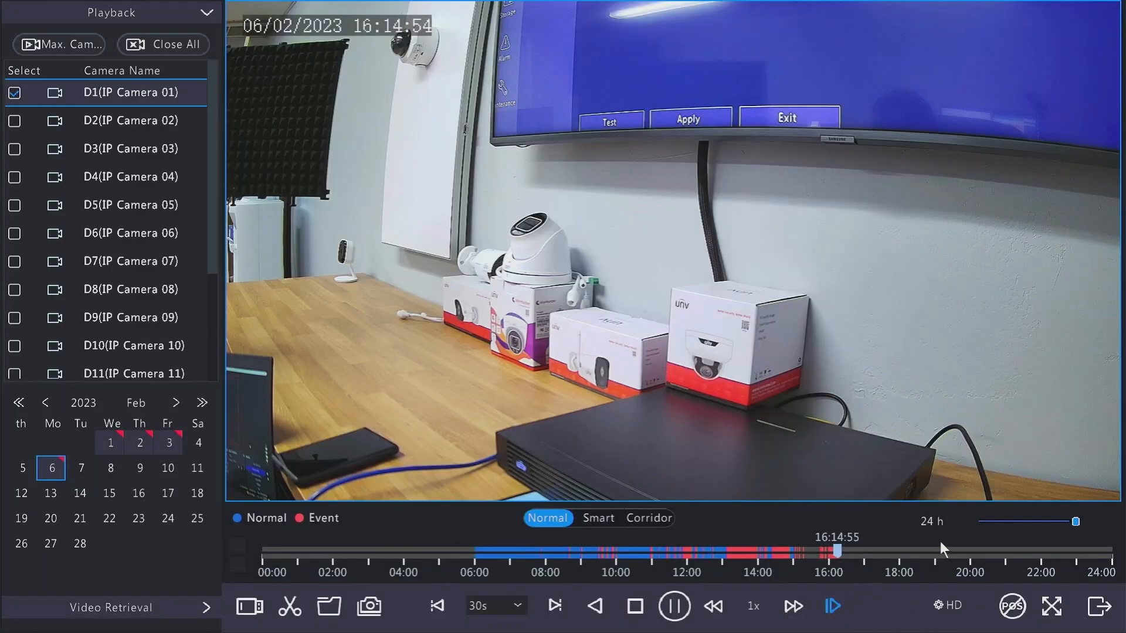
left_click(997, 523)
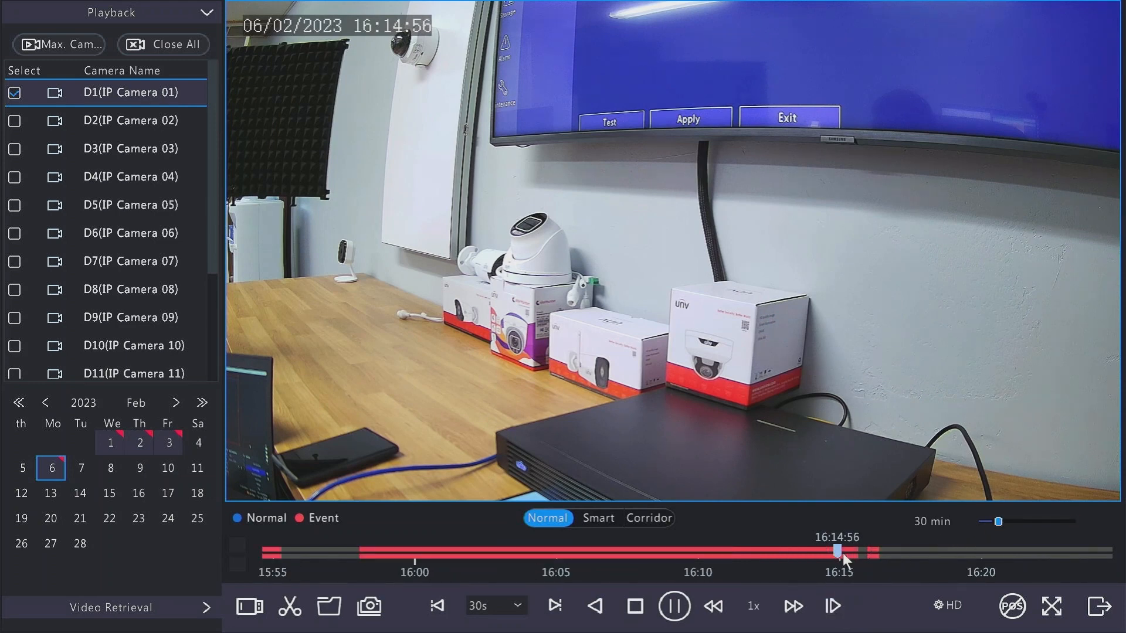
left_click(873, 555)
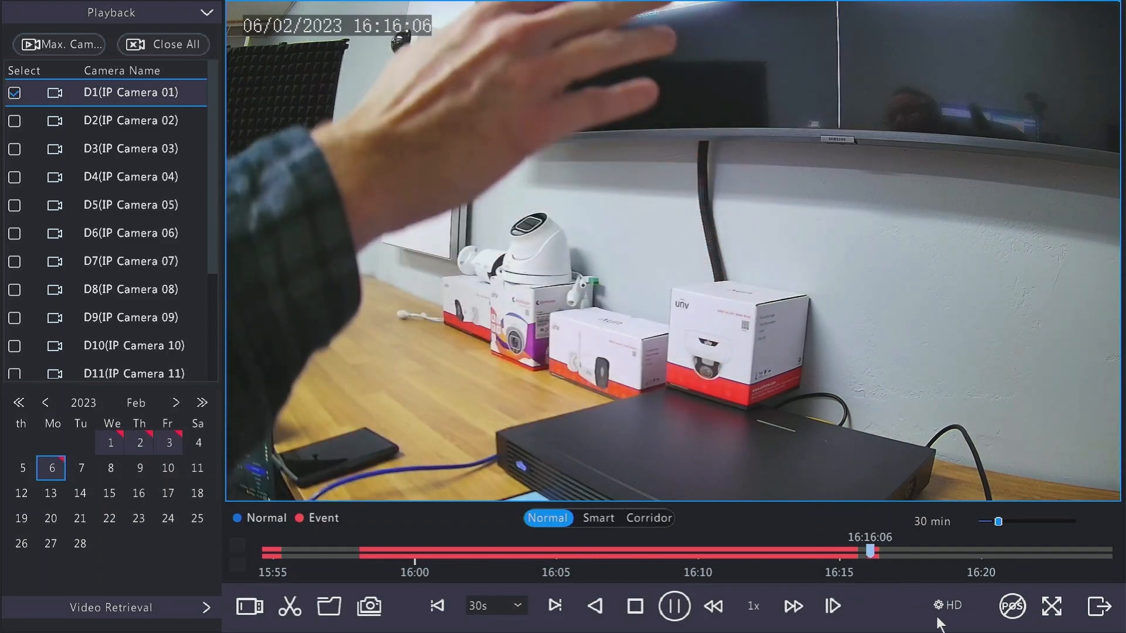